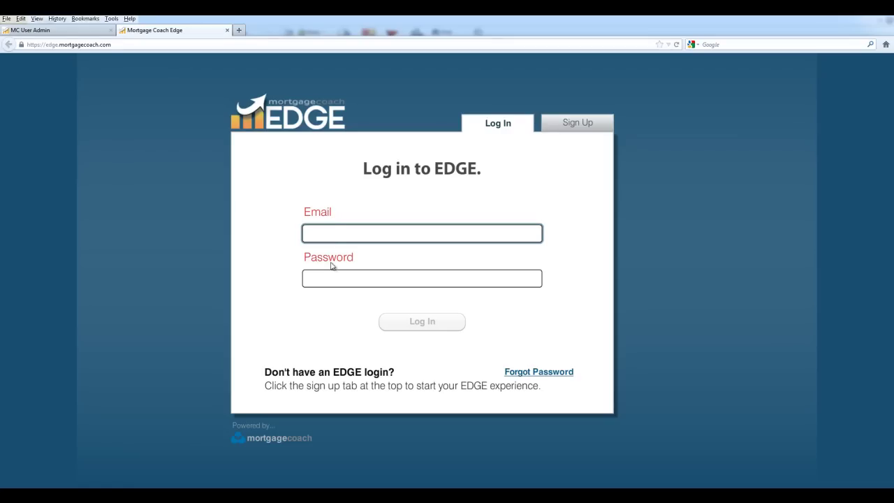
Sign in with the saved login e-mail address and the account password
click(335, 234)
key(ctrl+v)
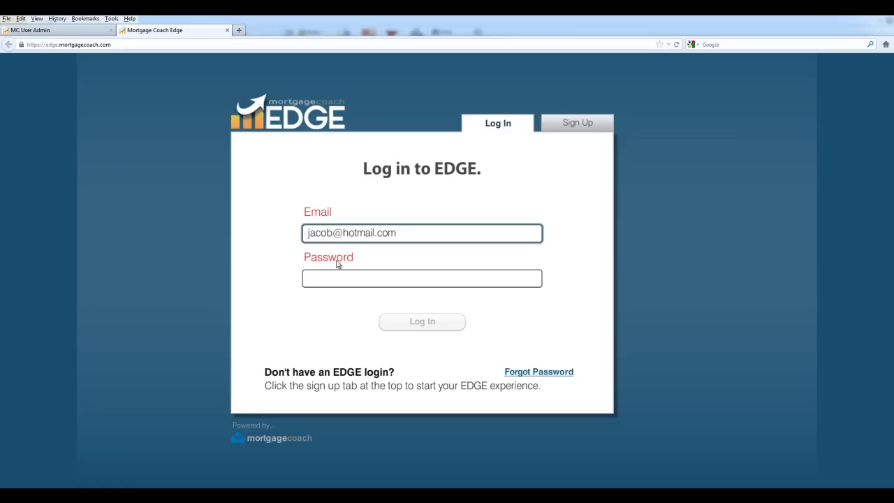
click(336, 278)
text(*******)
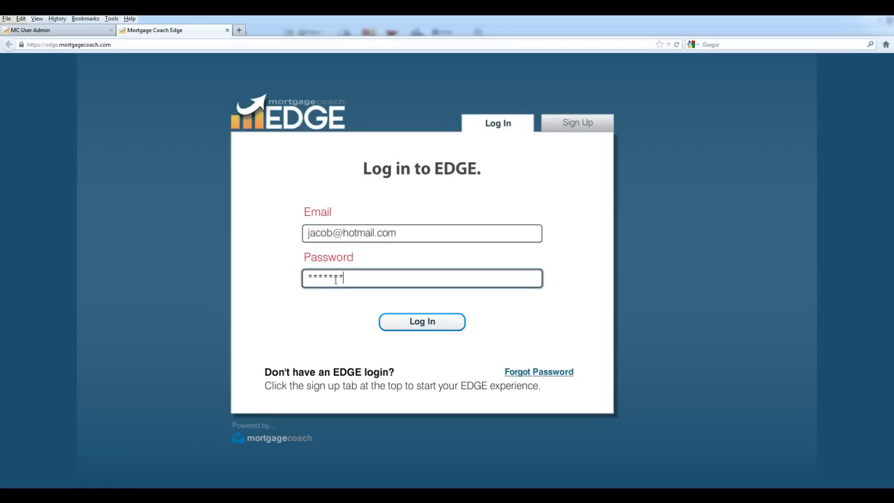
key(Return)
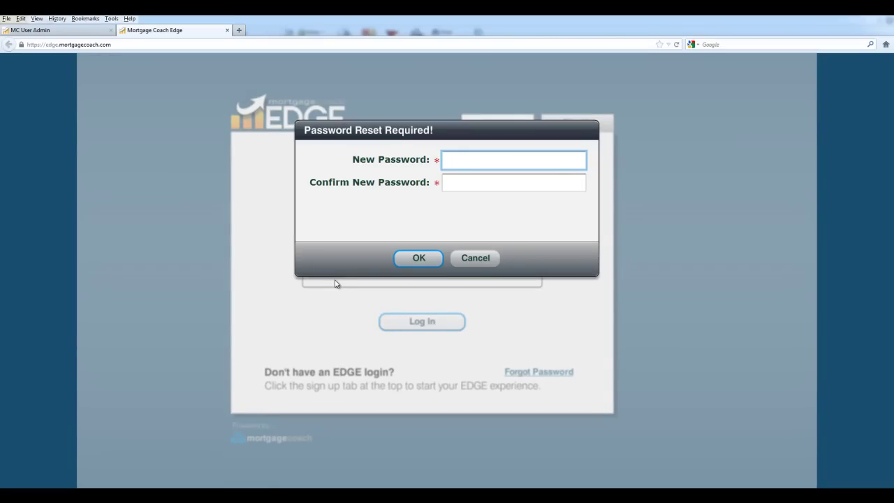
Enter and confirm a new account password in the required reset dialog
text(*******)
key(Tab)
text(*******)
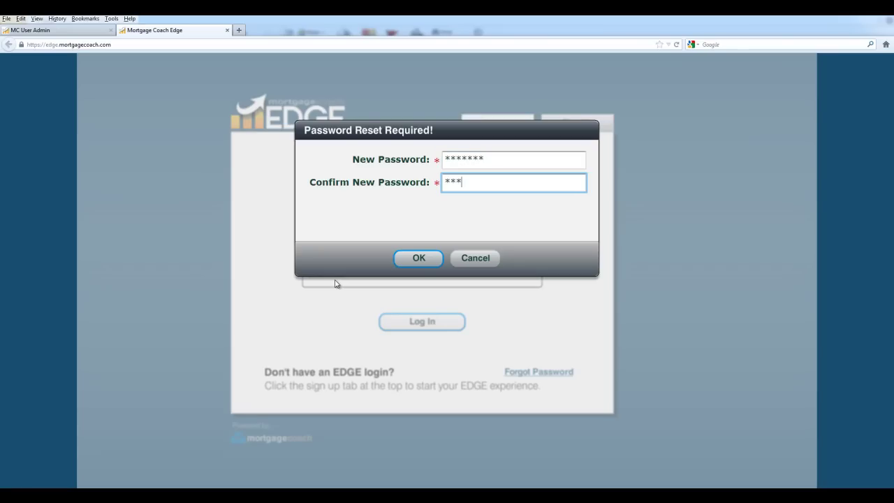
click(420, 259)
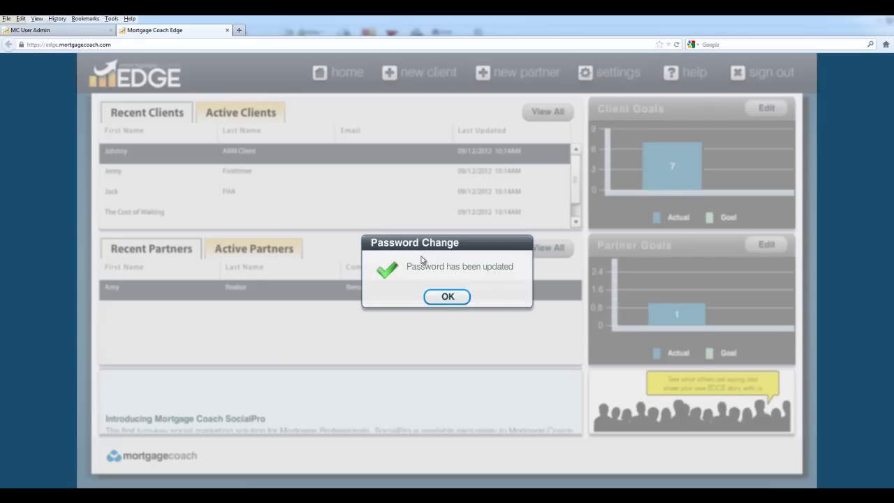
Dismiss the 'Password has been updated' notice to reach the dashboard
click(445, 297)
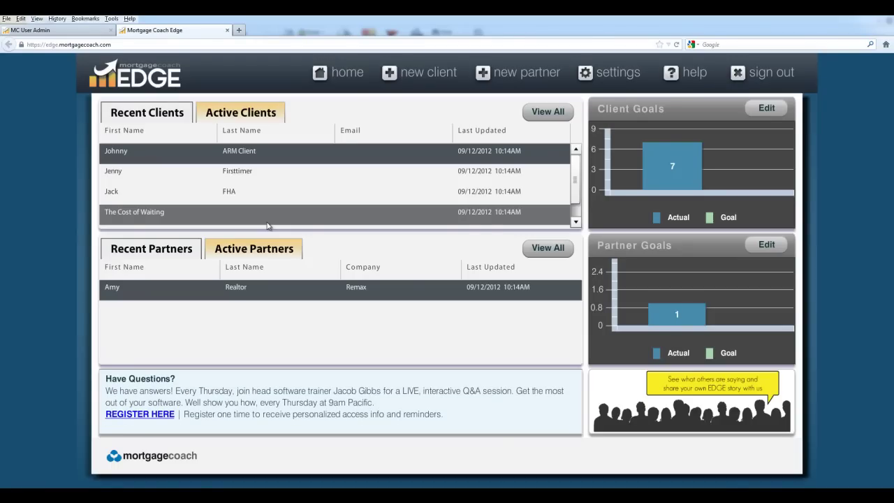
click(589, 76)
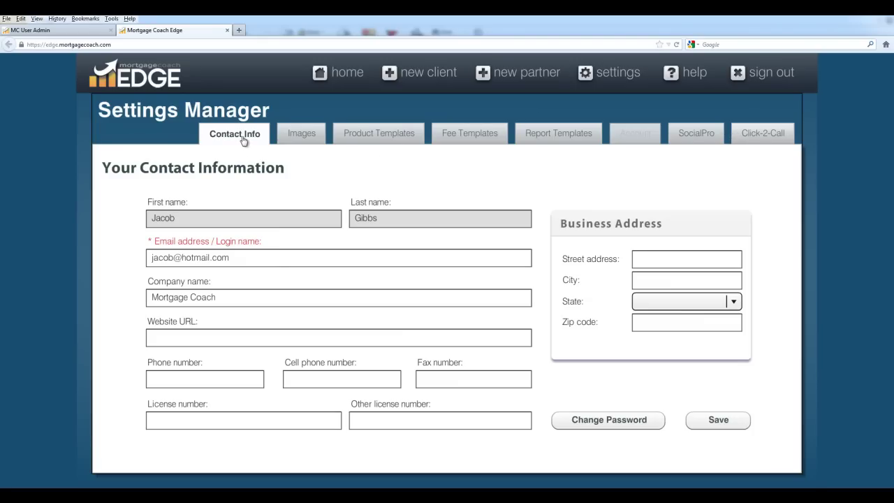
mouse_move(206, 223)
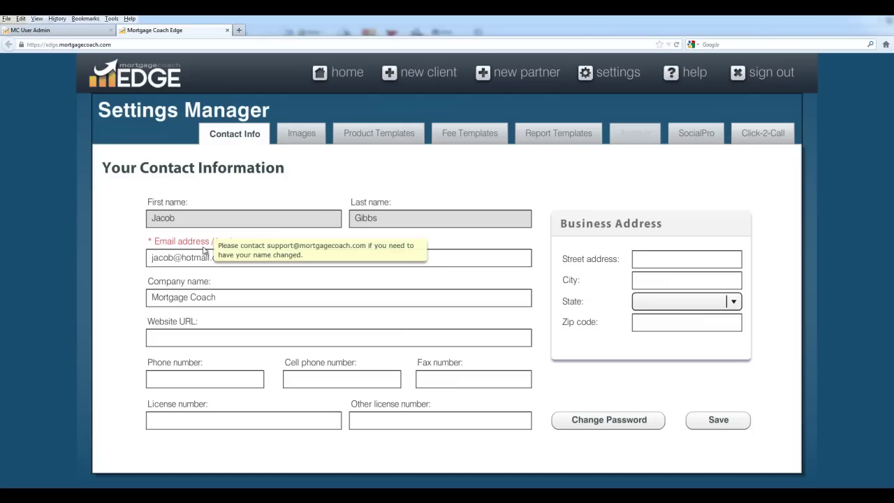
click(206, 340)
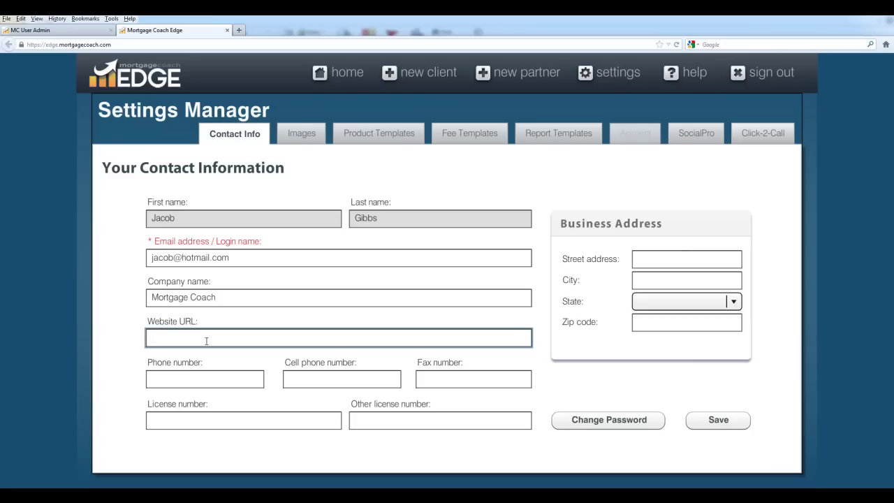
text(www.mortgagecoach.com)
key(Tab)
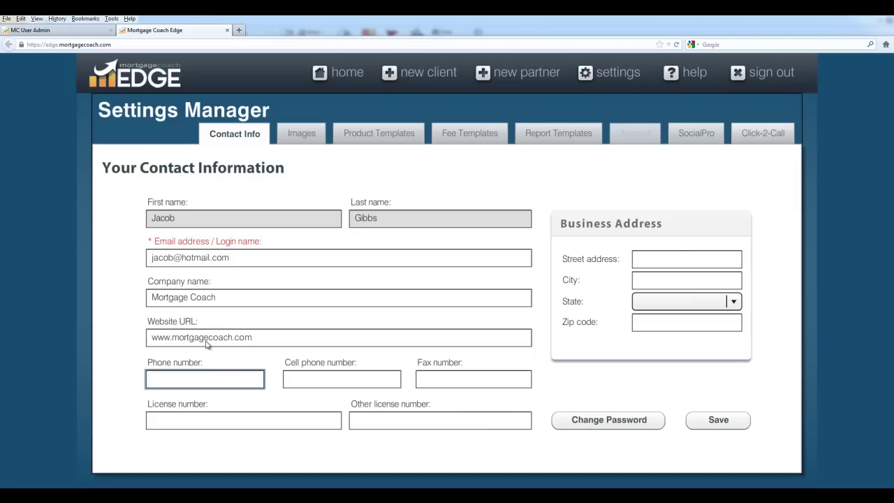
Select the e-mail address domain and go through the two license number fields
click(233, 257)
drag(234, 257, 131, 260)
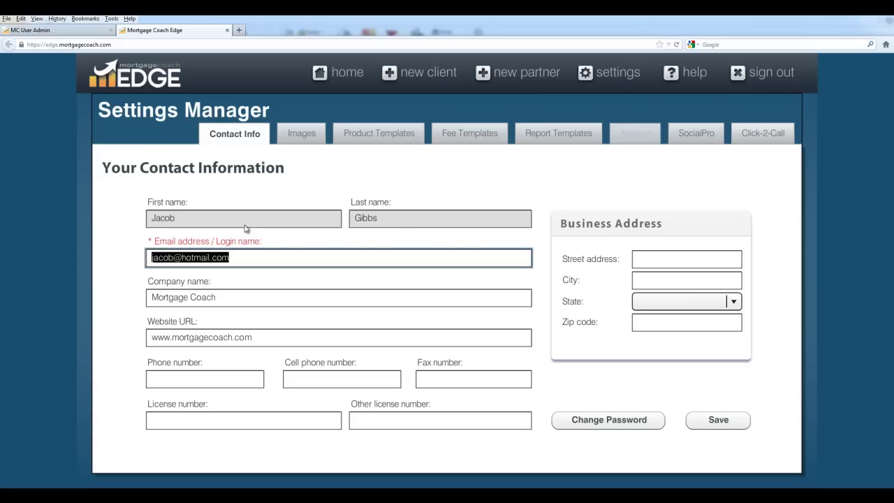
mouse_move(397, 226)
click(153, 423)
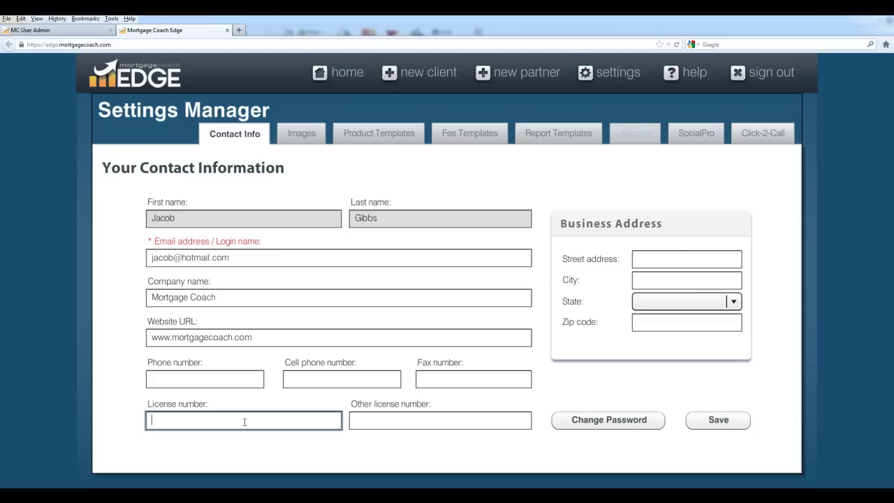
click(381, 419)
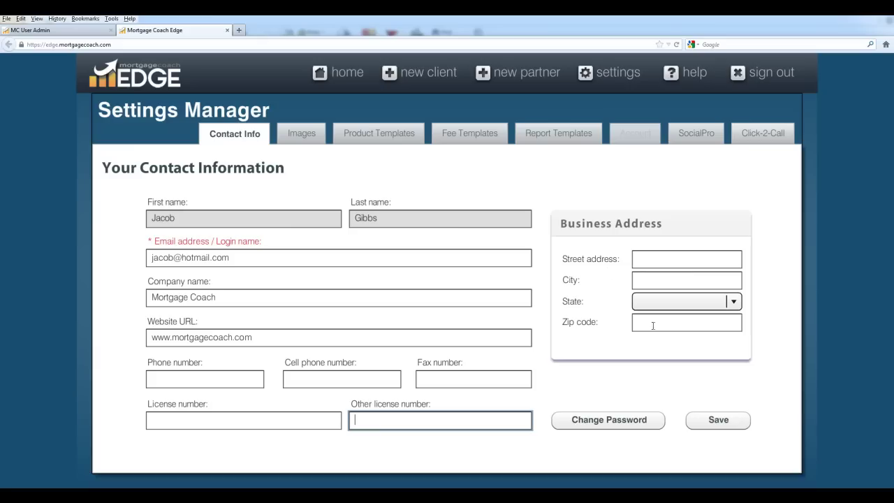
Save the contact information, dismiss the Settings Saved notice, and switch to Images
click(709, 424)
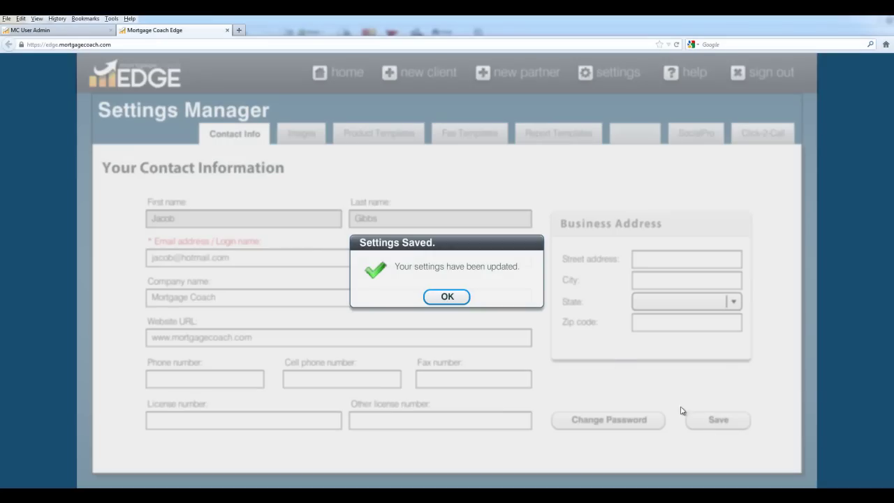
click(455, 298)
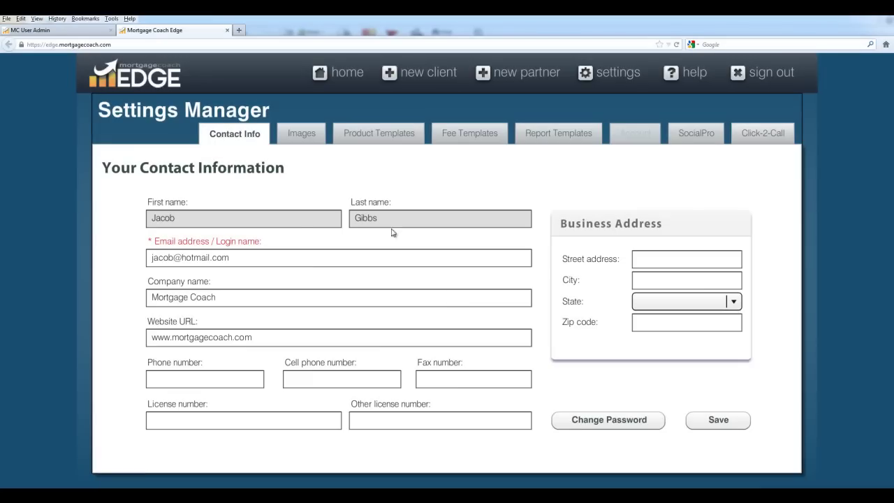
click(306, 135)
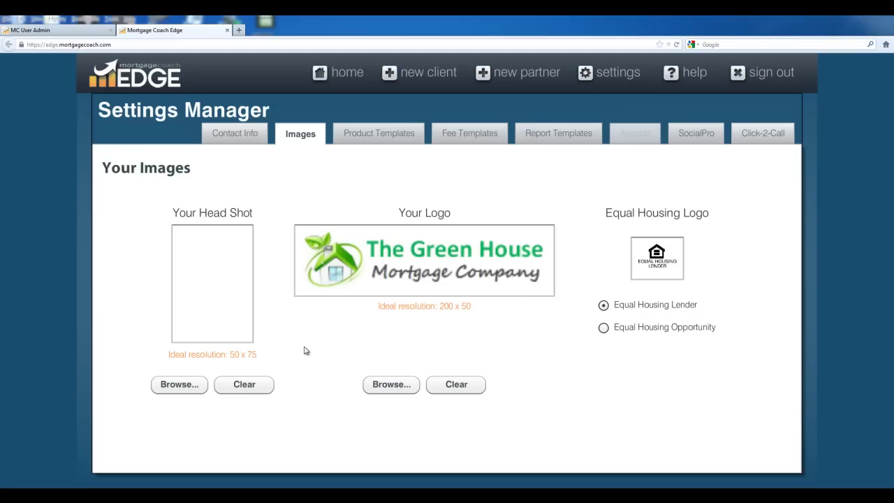
Upload Desktop > Images > manface2.png as the head shot, keeping the Equal Housing Lender logo
click(178, 387)
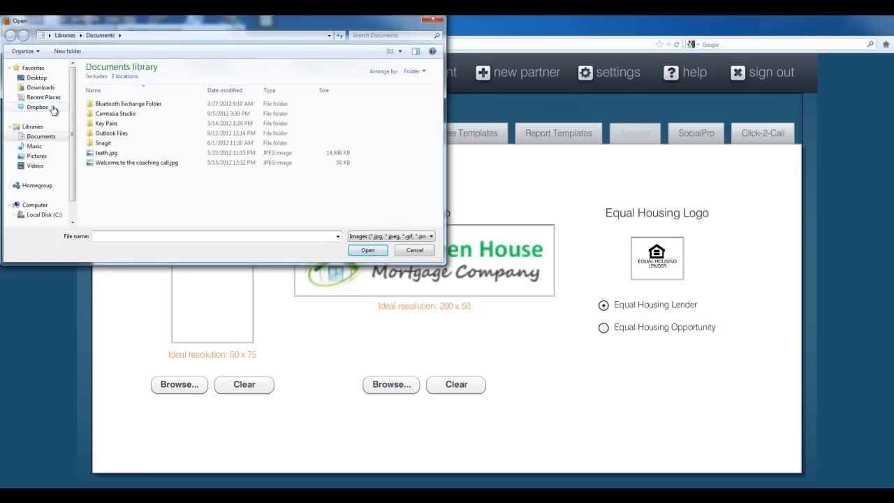
click(36, 79)
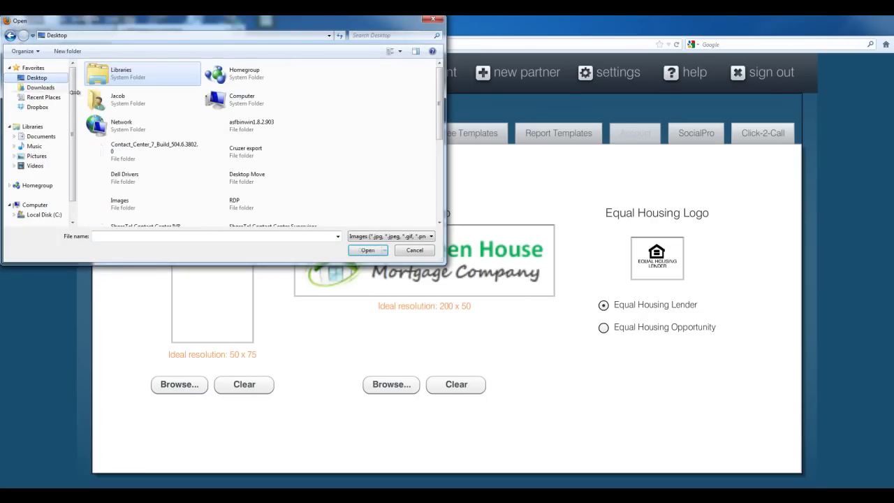
double_click(120, 204)
click(159, 87)
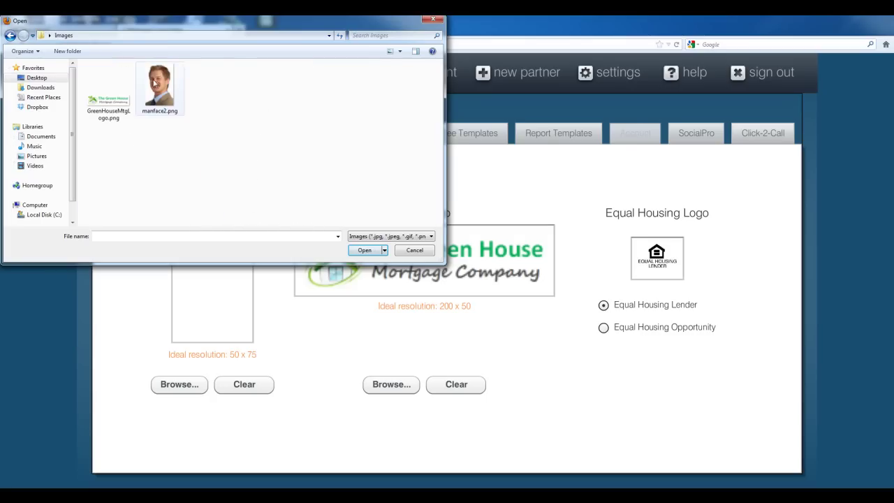
click(368, 253)
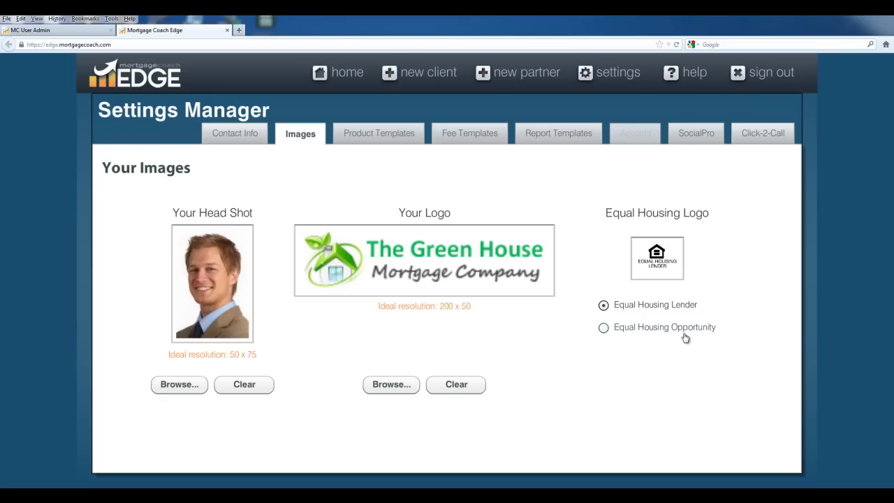
click(603, 328)
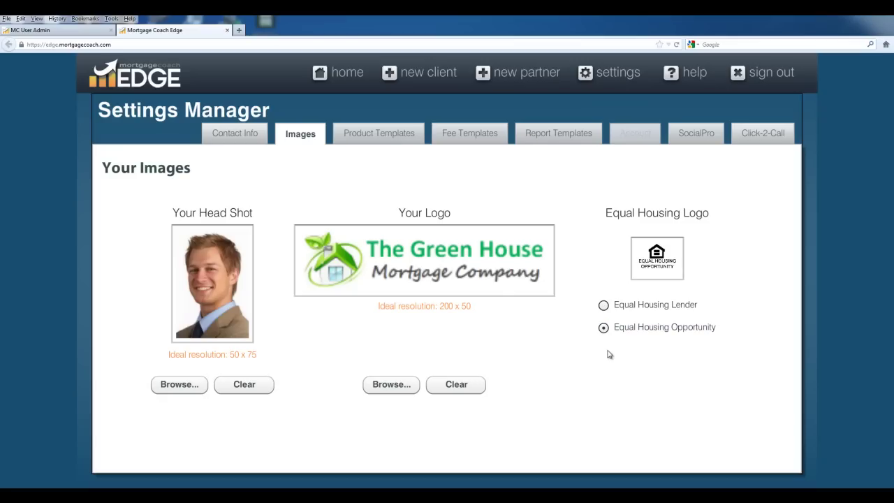
click(603, 306)
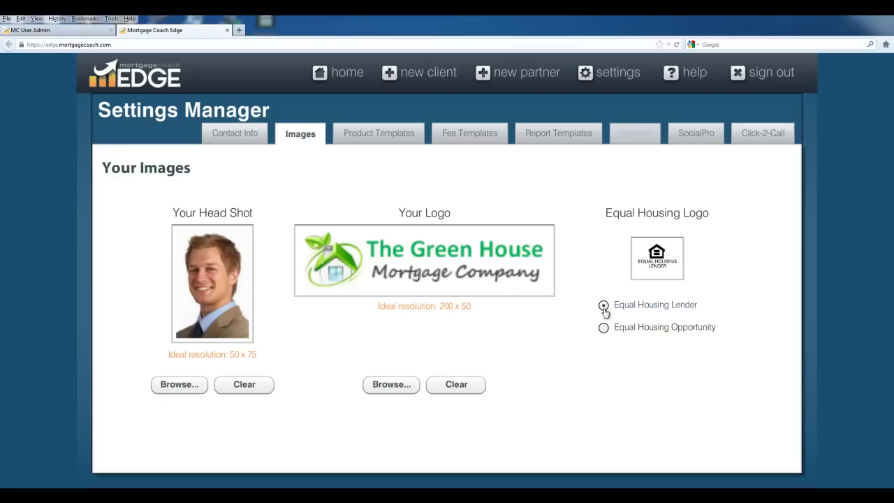
Create a new product template named 'FHA 30 Fixed' and mark it as FHA
click(384, 136)
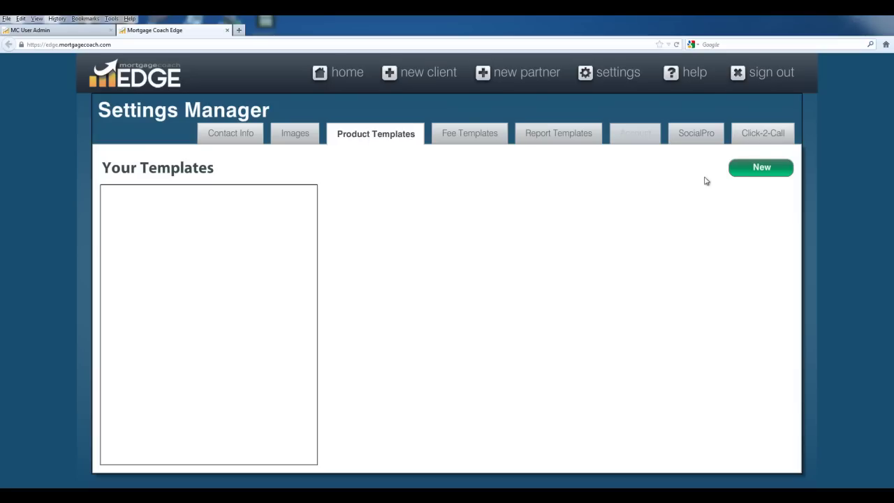
click(752, 169)
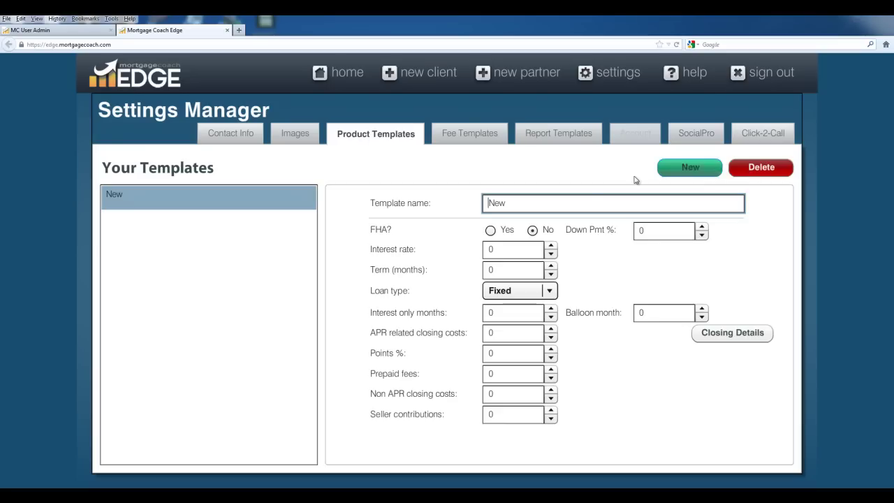
drag(515, 204, 460, 212)
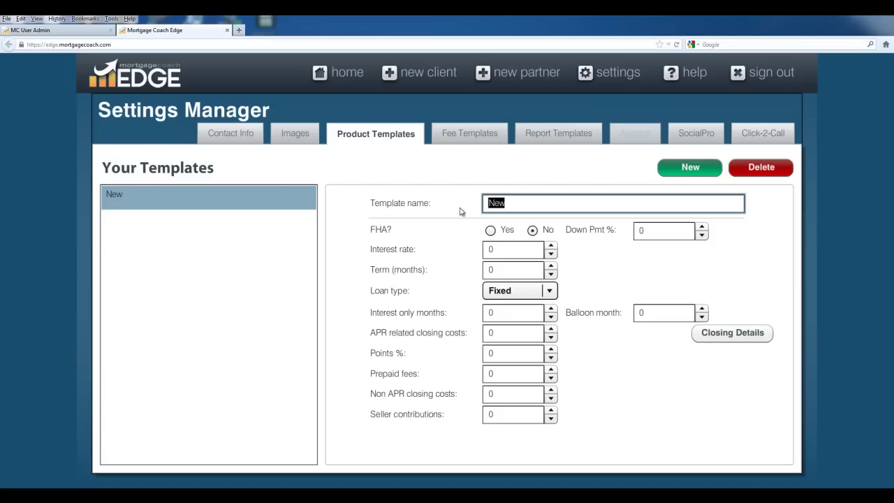
text(FHA 30 Fixed)
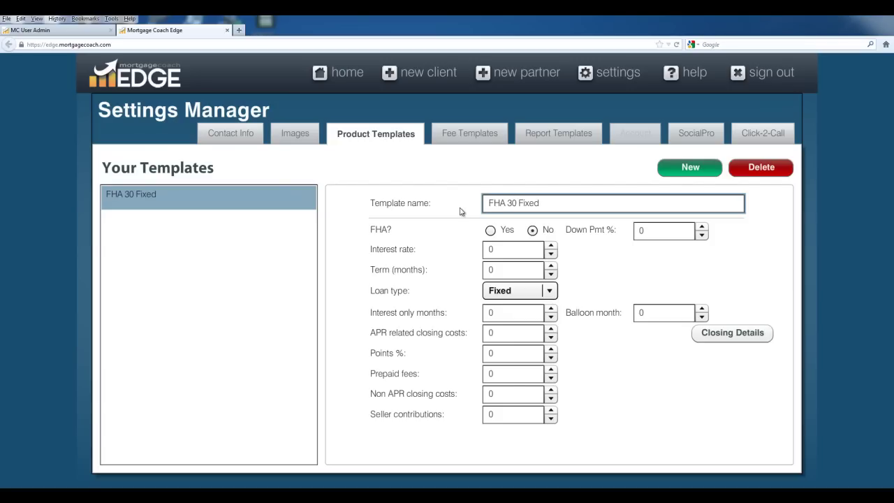
key(Tab)
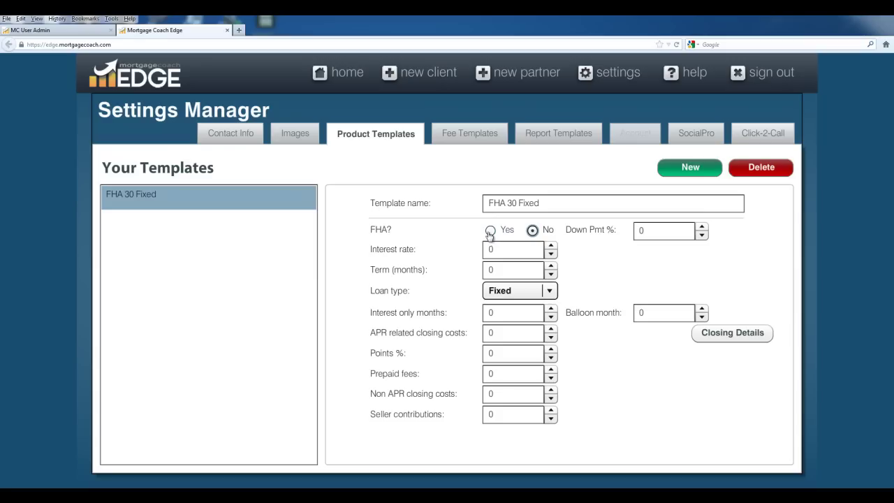
click(491, 231)
Set 3.5% down payment, 4% interest rate and a 360-month term, then select APR closing costs
drag(658, 233, 621, 234)
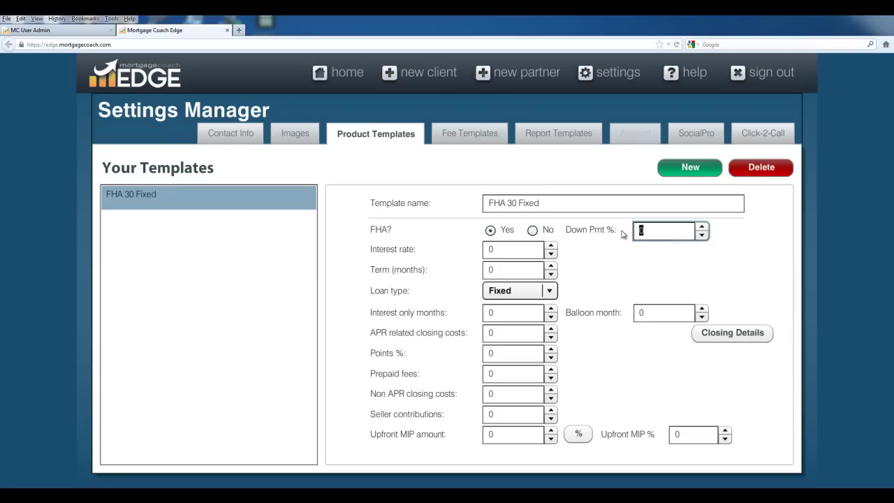
text(3.5)
key(Tab)
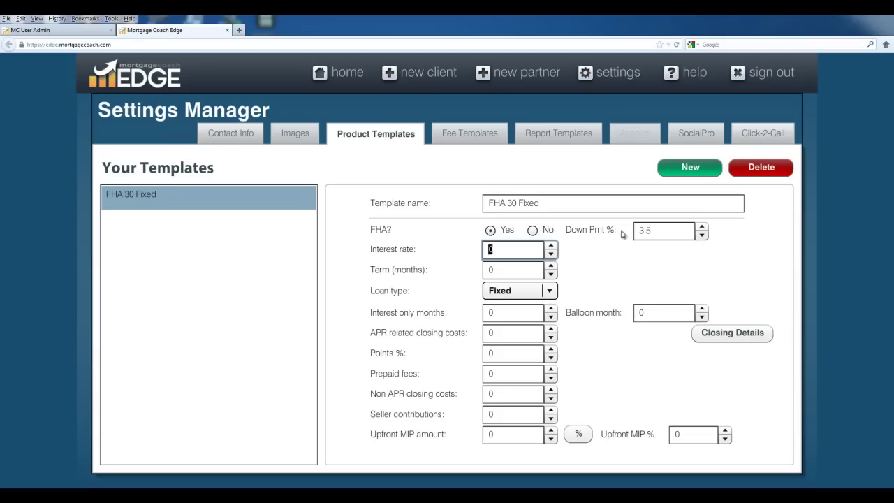
text(4)
key(Tab)
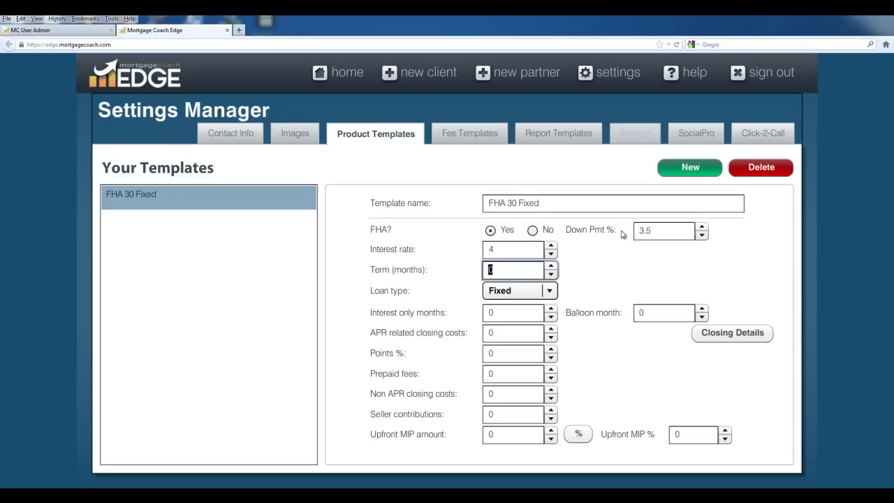
text(360)
key(Tab)
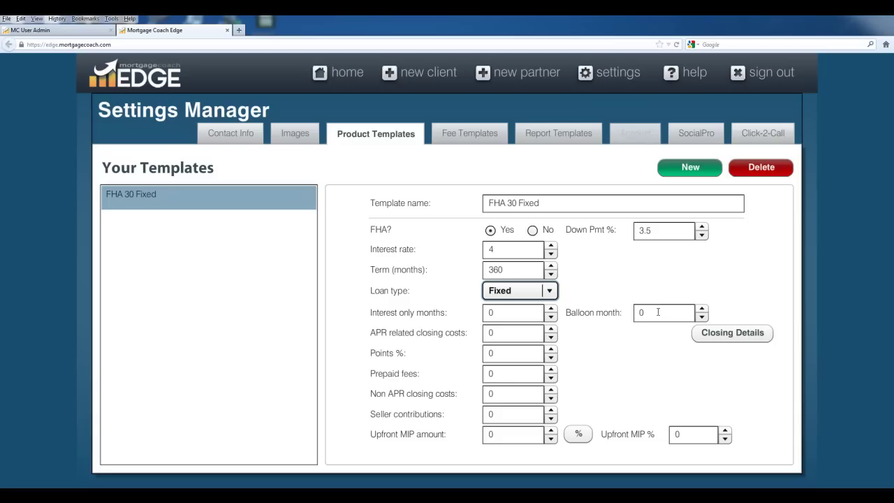
click(510, 333)
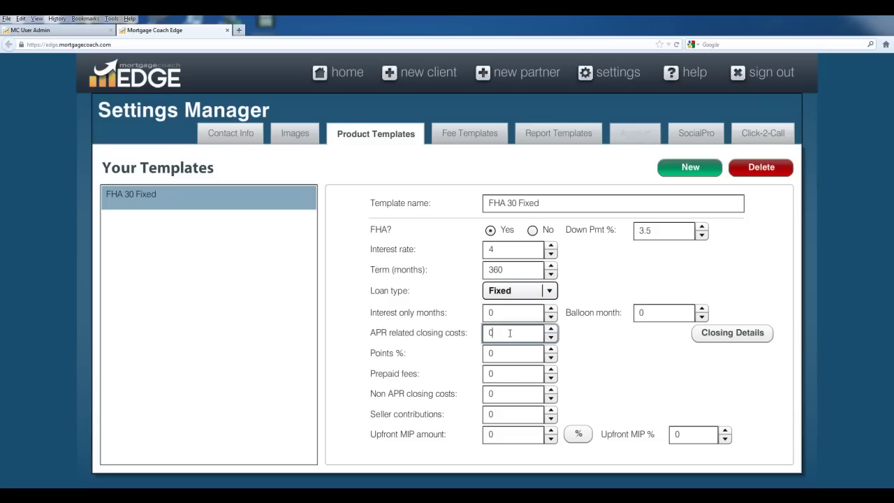
double_click(493, 333)
In Closing Details, add three fee rows: Underwriting Fee, Appraisal Fee and Credit Report
click(725, 338)
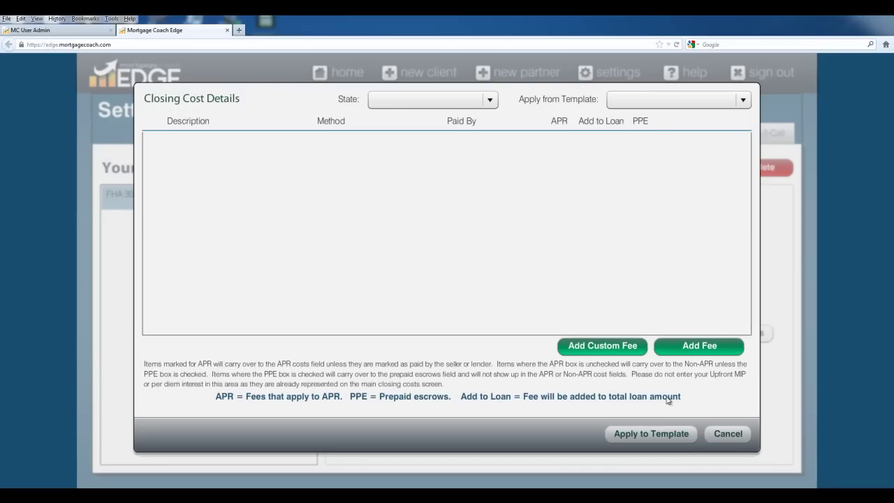
click(697, 353)
click(697, 352)
click(697, 353)
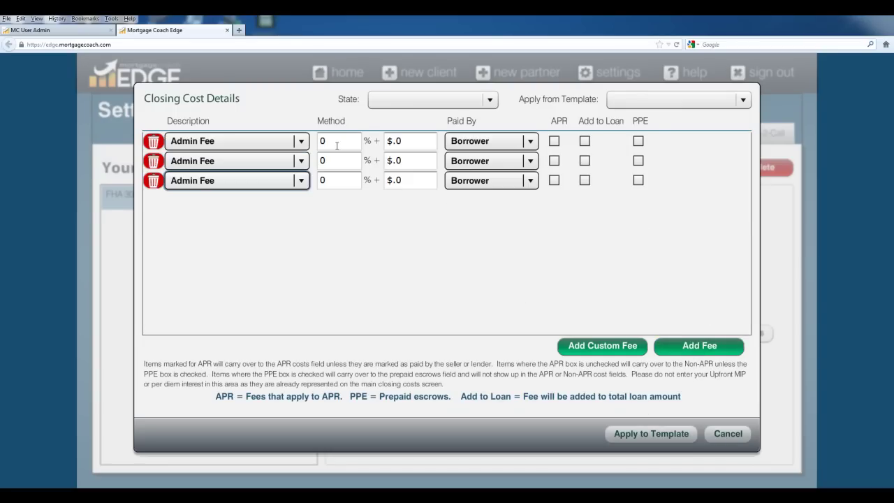
click(299, 142)
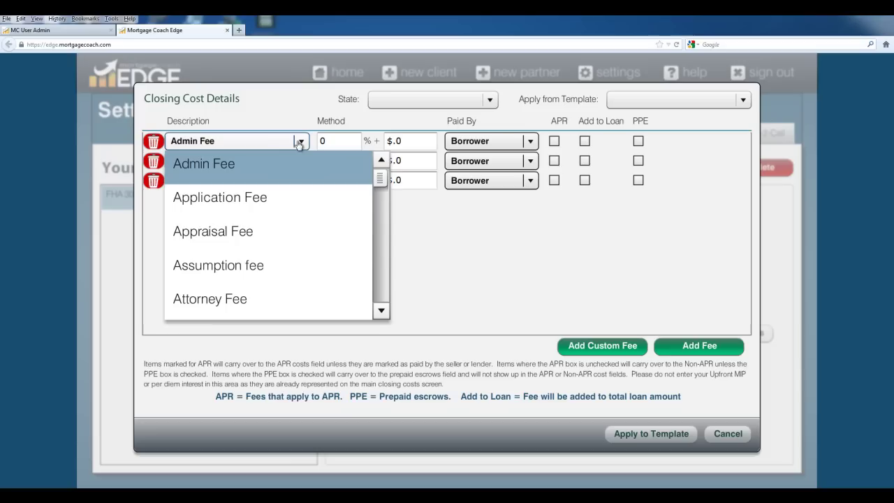
key(u)
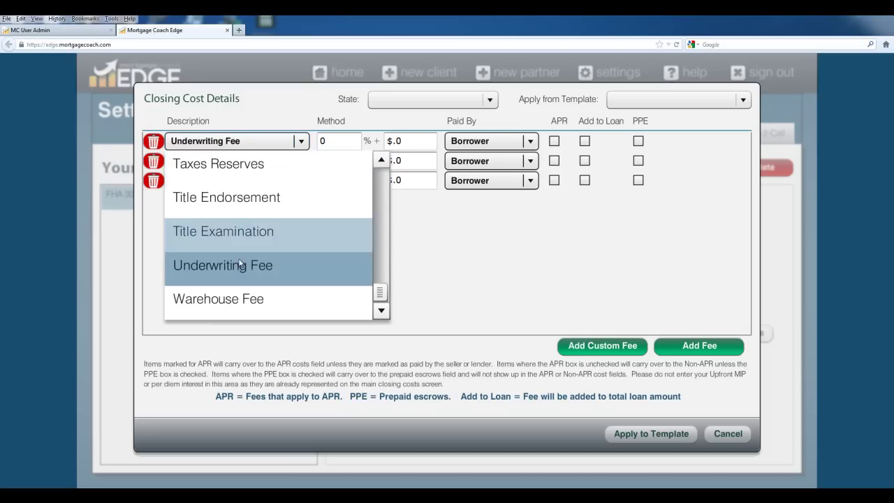
scroll(300, 163, down, 1)
key(Return)
click(299, 162)
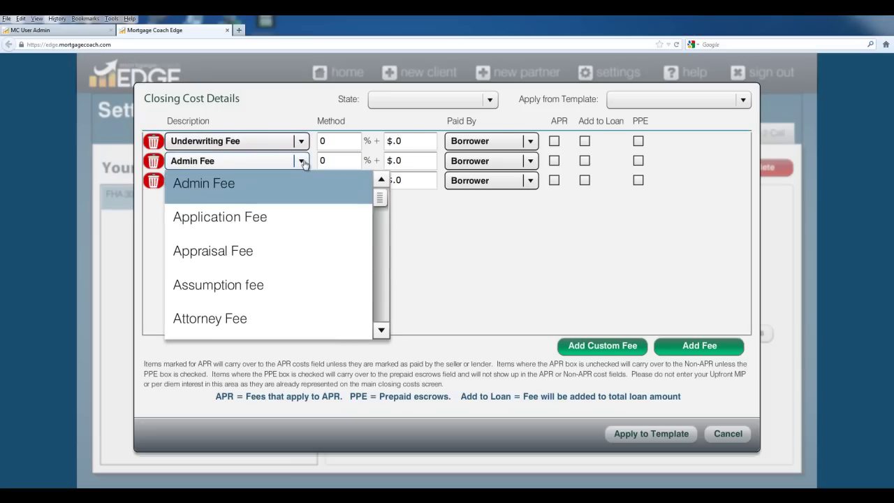
key(Down)
click(235, 255)
click(300, 180)
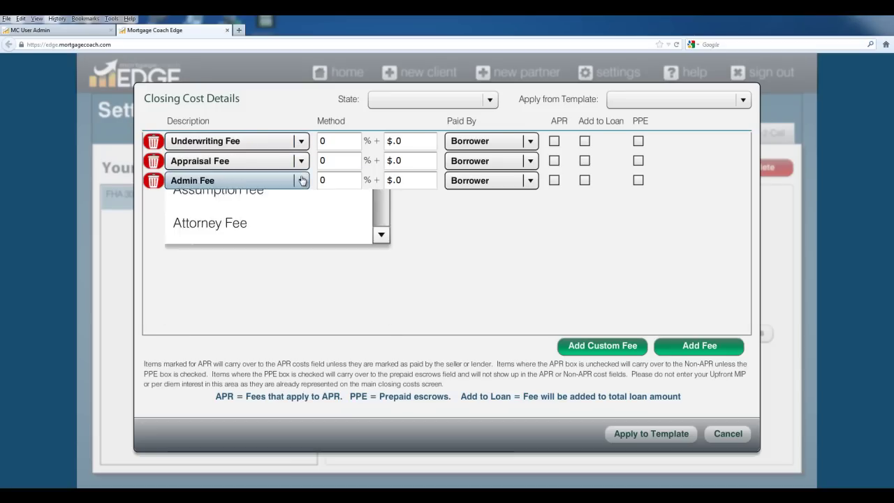
key(c)
click(237, 329)
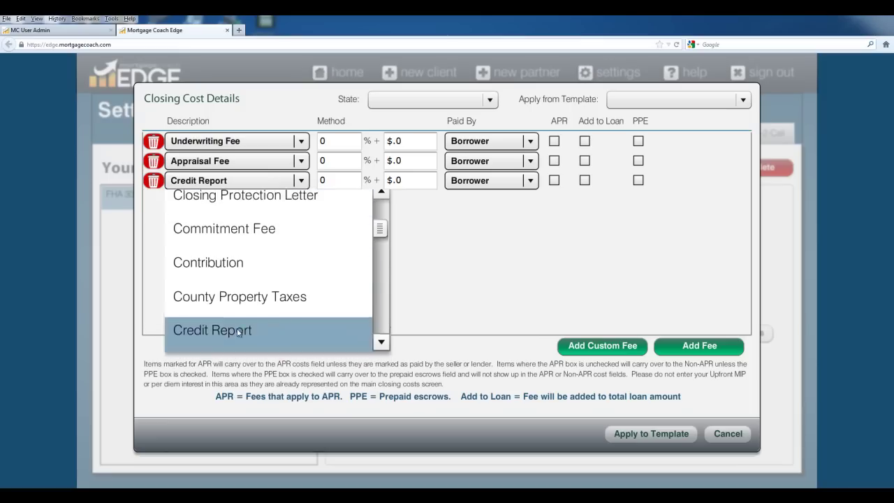
Price Underwriting $600 toward APR, Appraisal $700 and Credit Report $35 added to the loan
click(403, 141)
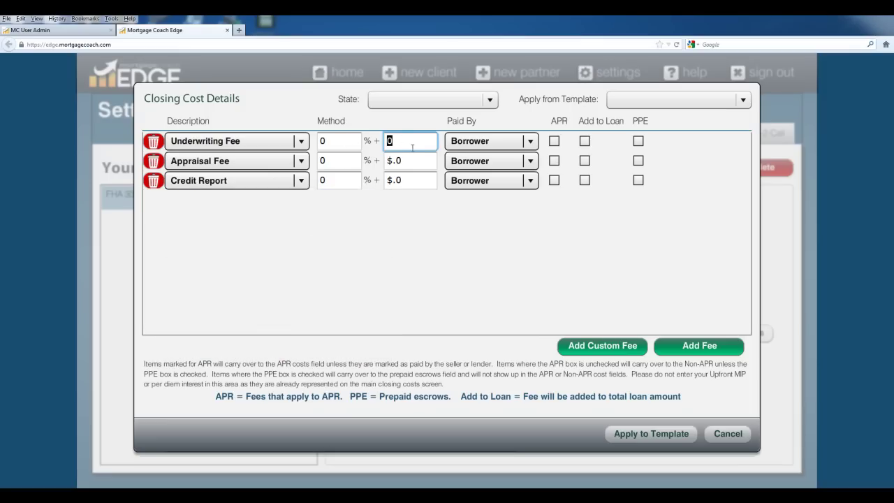
text(600)
click(423, 159)
text(700)
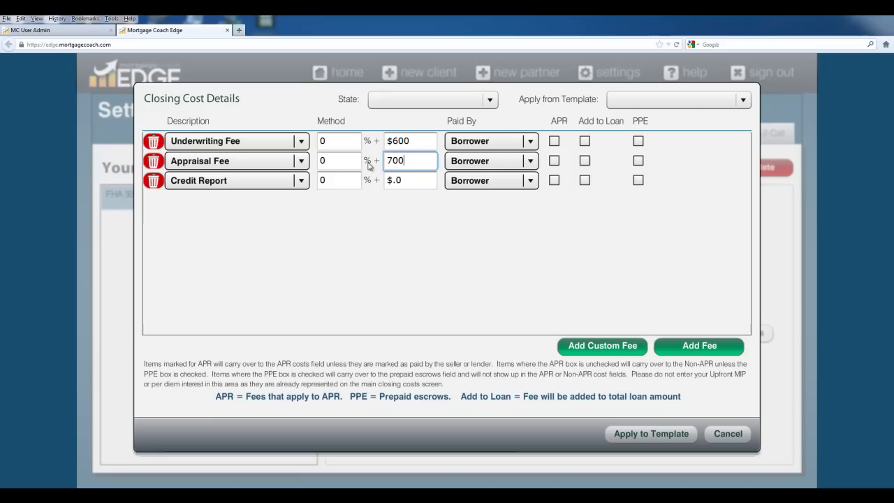
click(407, 177)
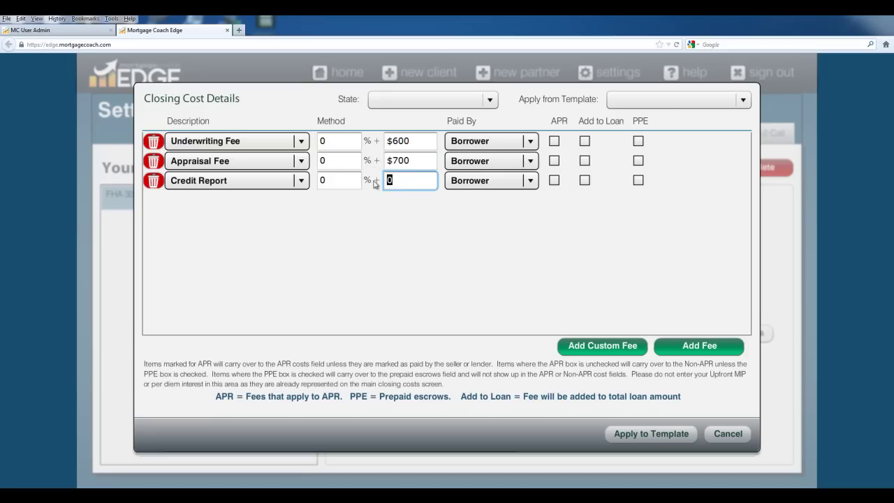
text(35)
key(Tab)
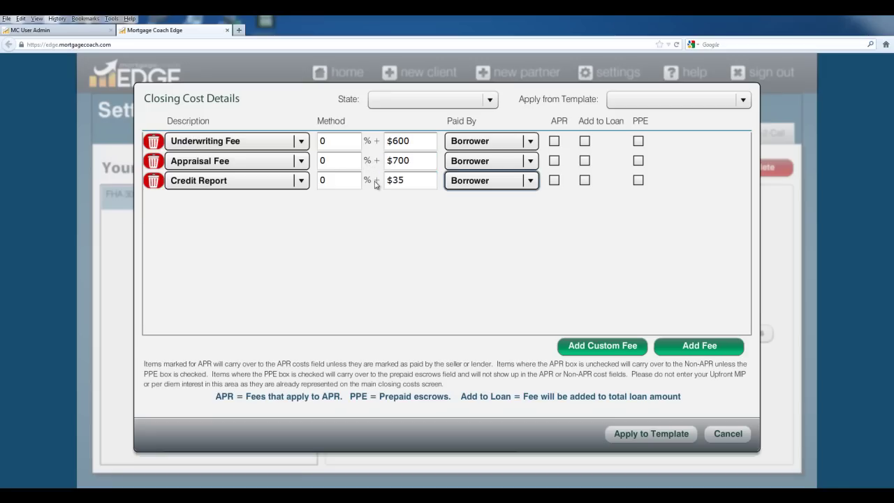
click(554, 141)
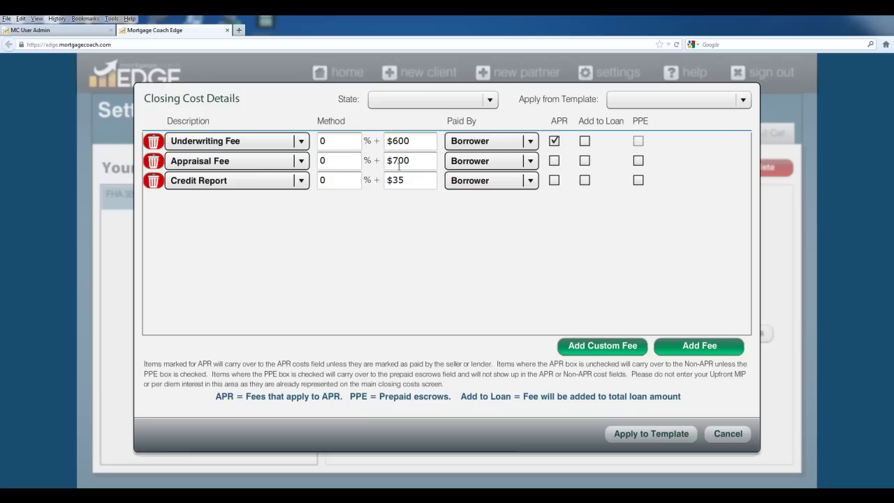
click(584, 160)
click(584, 180)
Add a fourth closing cost row for Taxes Reserves
click(698, 349)
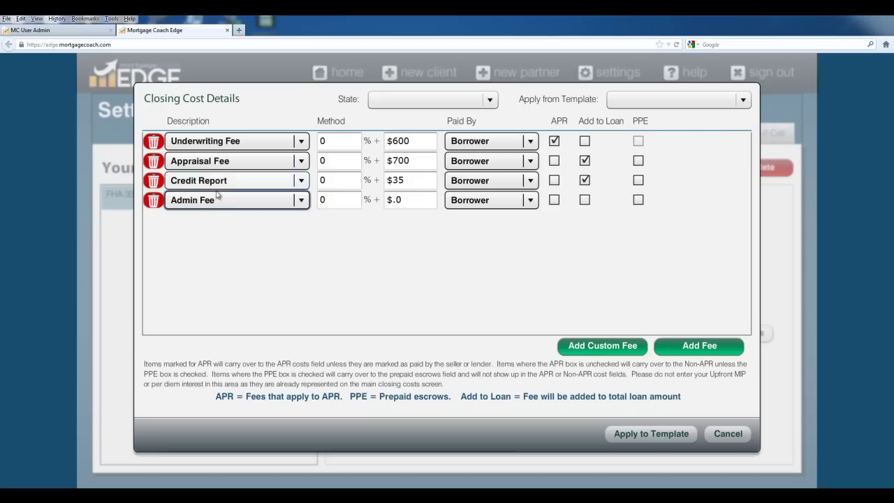
click(302, 201)
key(t)
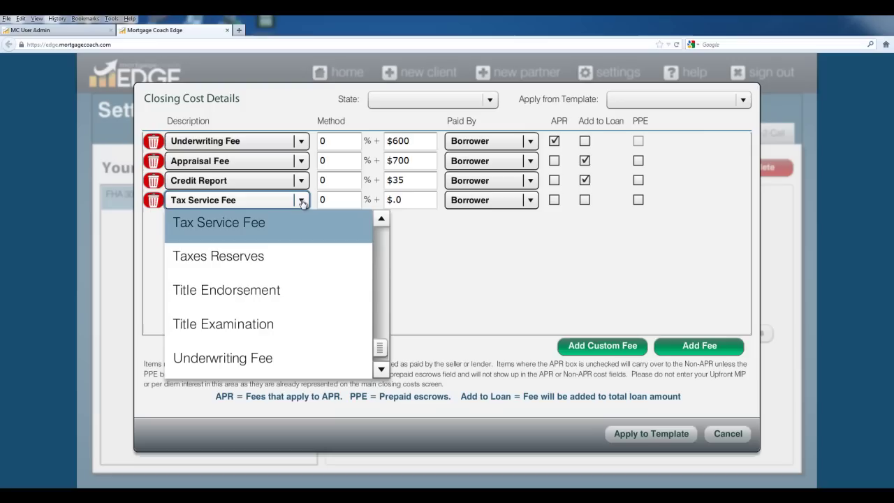
click(236, 259)
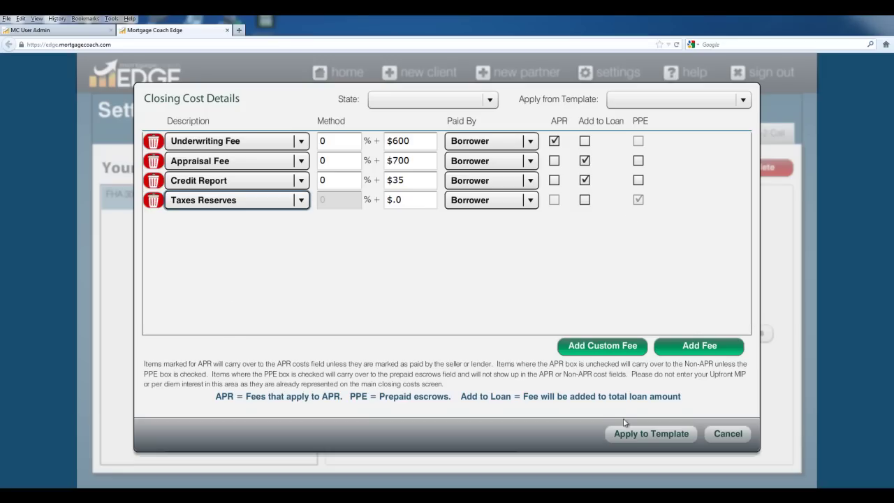
Apply the closing costs, set Upfront MIP to 1.75%, and add it to the loan amount
click(648, 434)
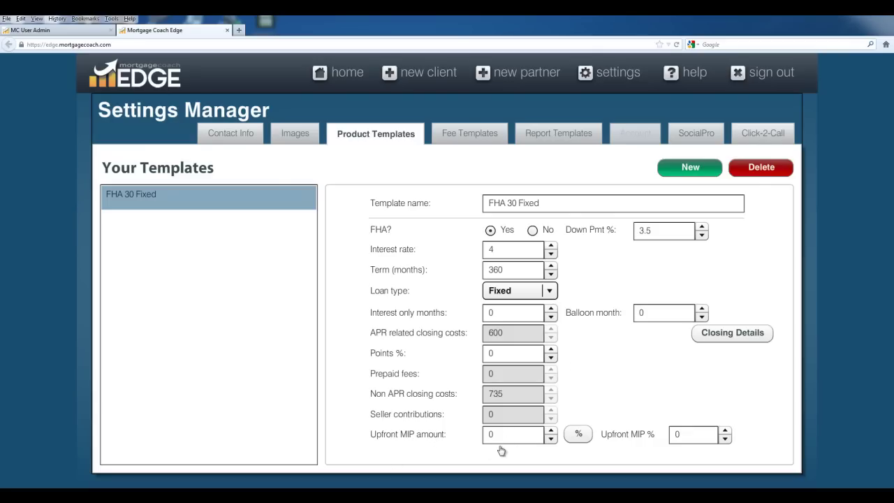
click(579, 435)
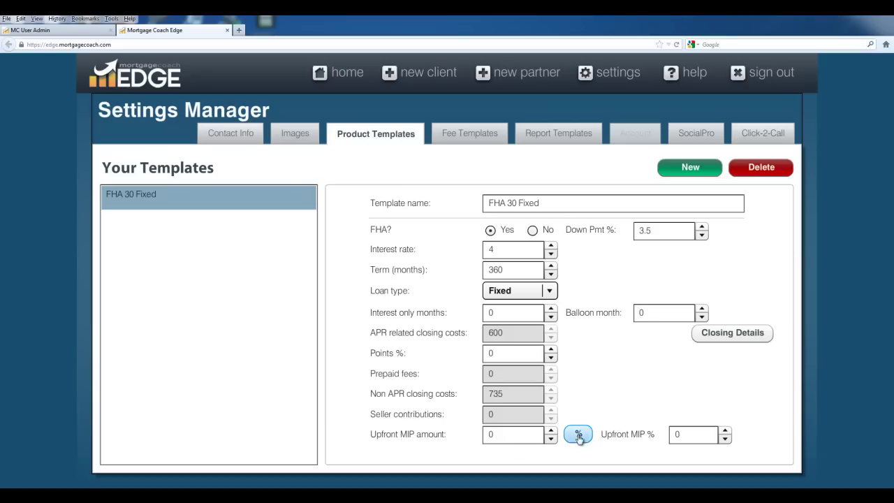
double_click(687, 434)
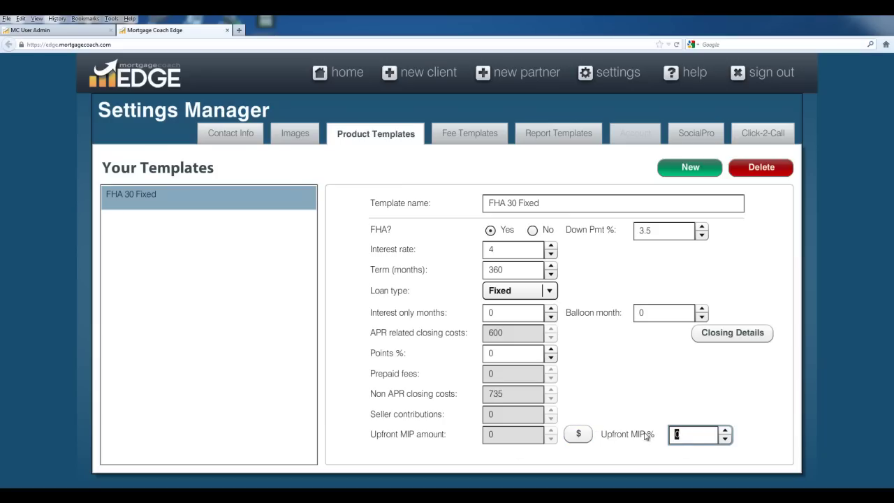
text(1.75)
key(Tab)
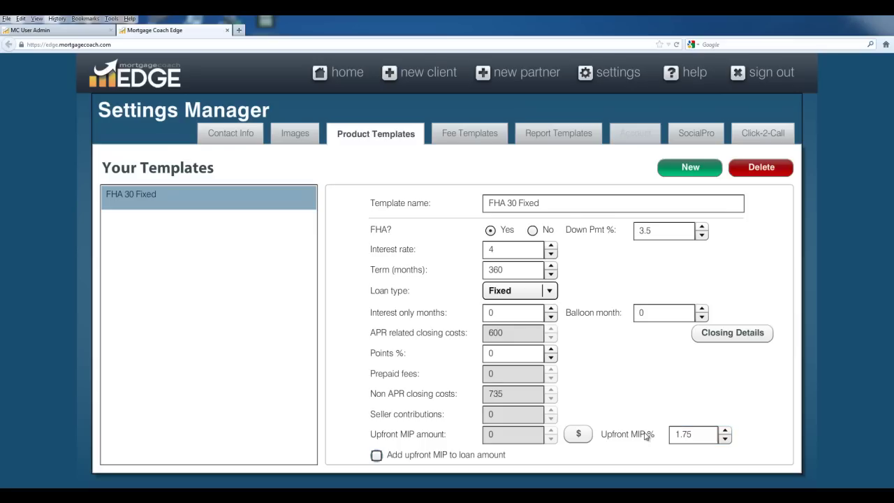
click(377, 455)
In Fee Templates, create 'FHA 30 Fixed' with State left blank for all states
click(466, 136)
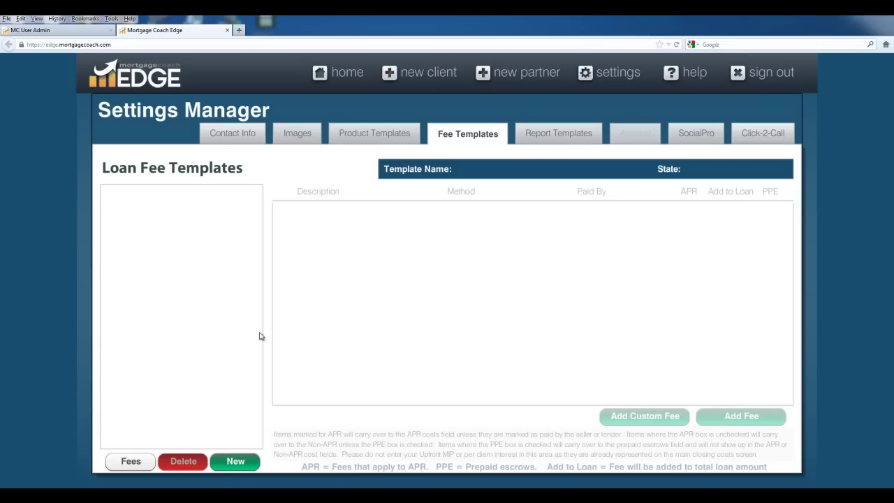
click(236, 463)
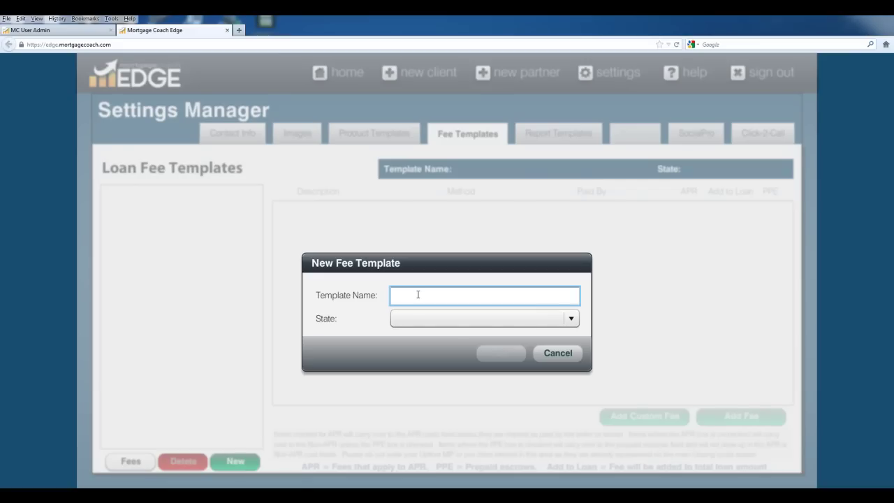
text(FHA 30)
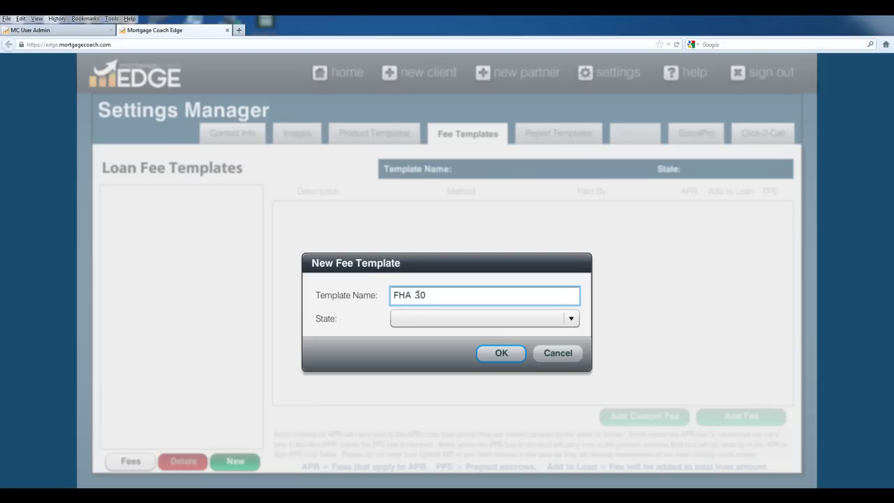
text( Fixed)
key(Tab)
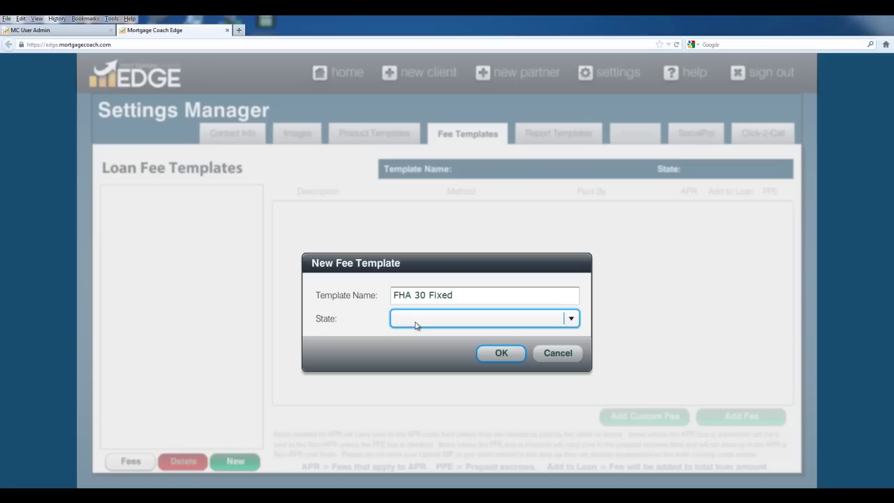
click(500, 355)
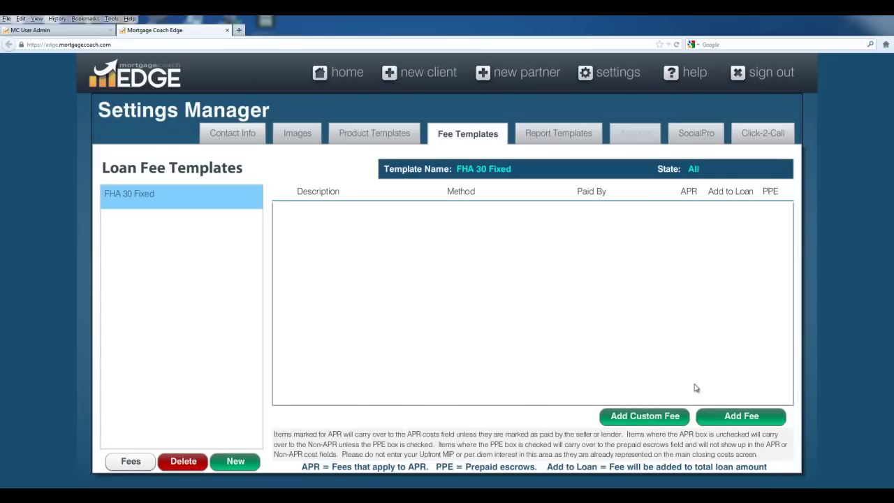
Add three fee rows set to Underwriting Fee, Appraisal Fee and Credit Report
click(740, 416)
click(740, 416)
click(740, 416)
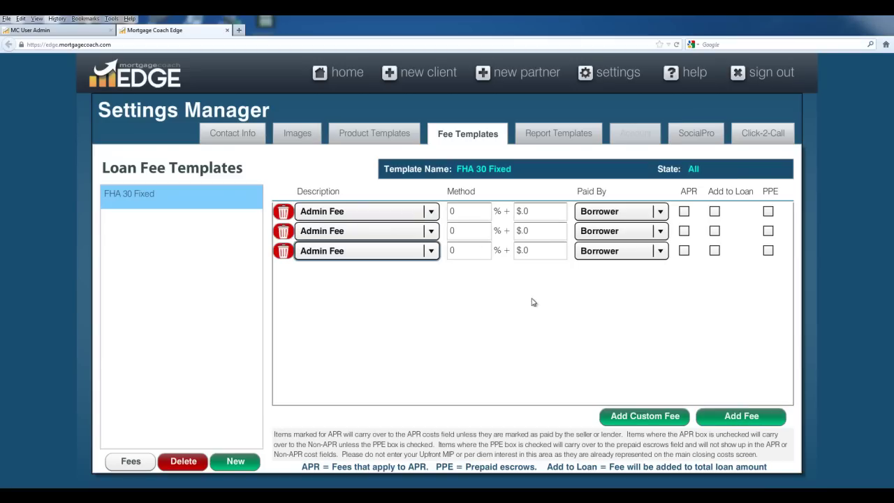
click(431, 212)
scroll(391, 314, down, 10)
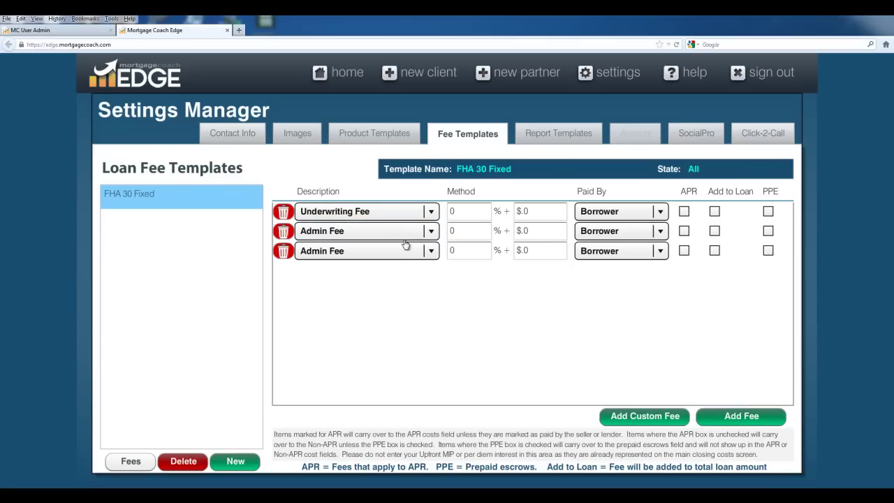
click(391, 347)
click(431, 231)
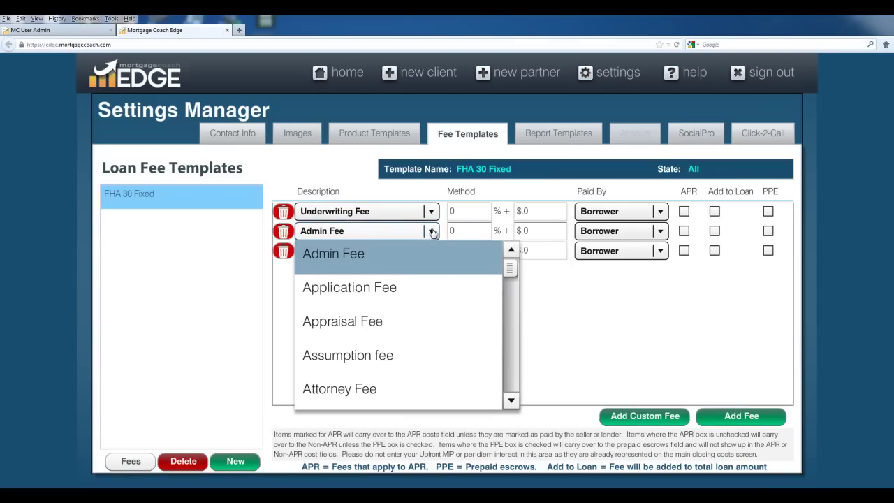
key(Down)
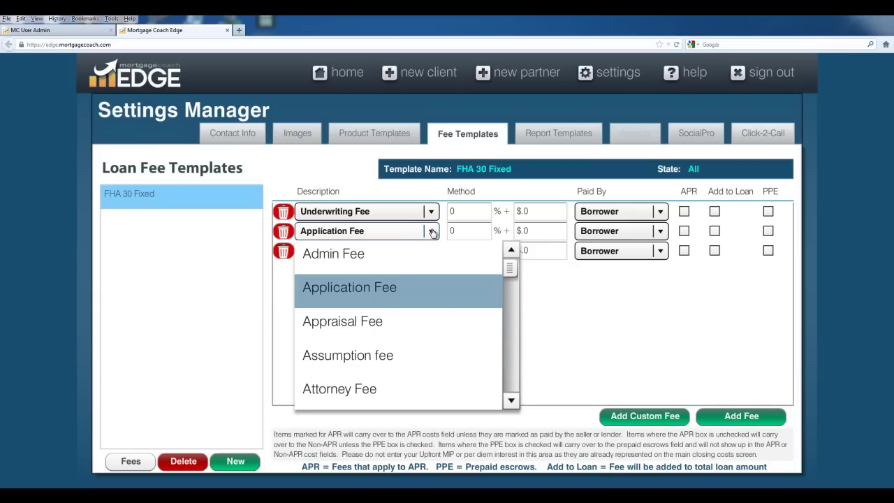
key(Down)
key(Return)
click(431, 252)
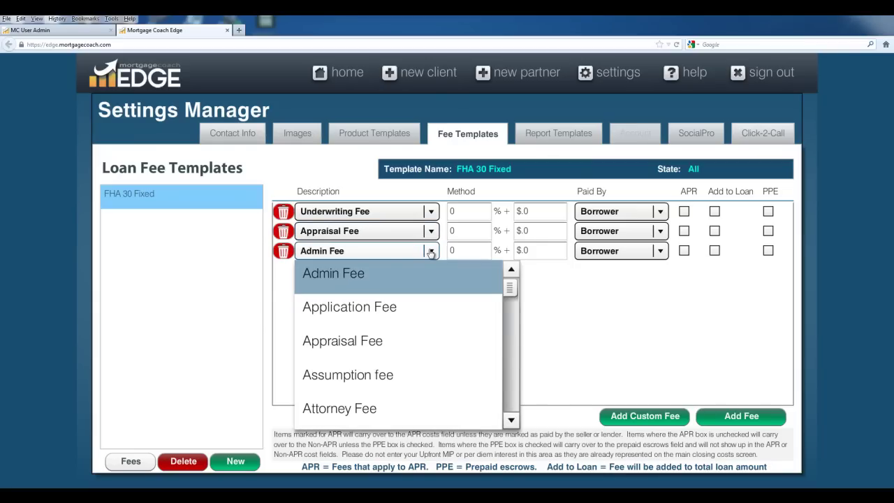
key(c)
click(374, 405)
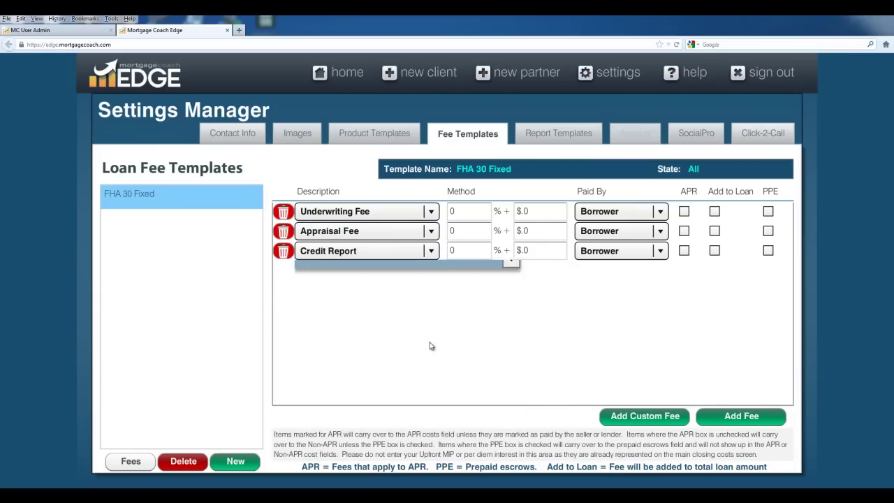
Enter fee amounts of $700, $600 and $35
click(532, 214)
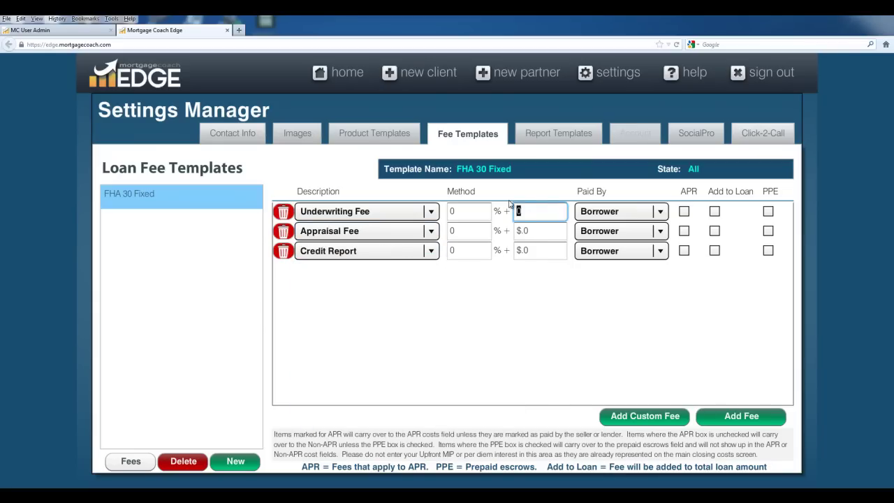
text(700)
key(Tab)
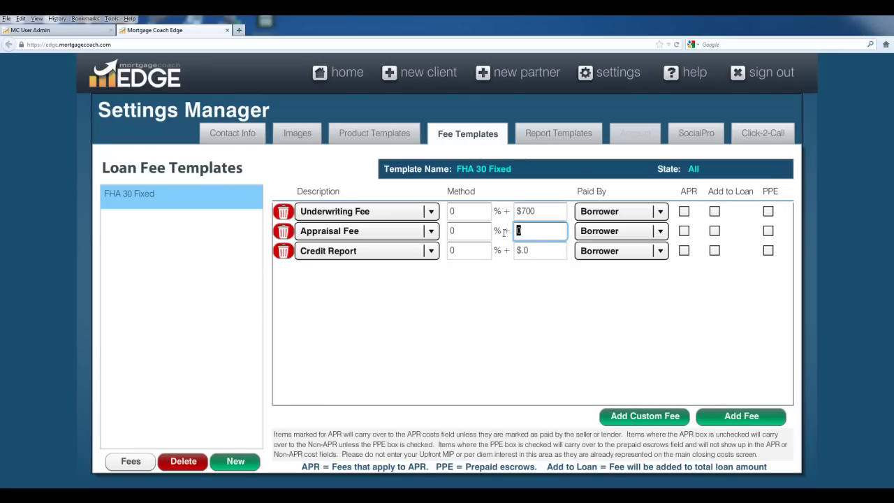
text(600)
click(535, 250)
text(35)
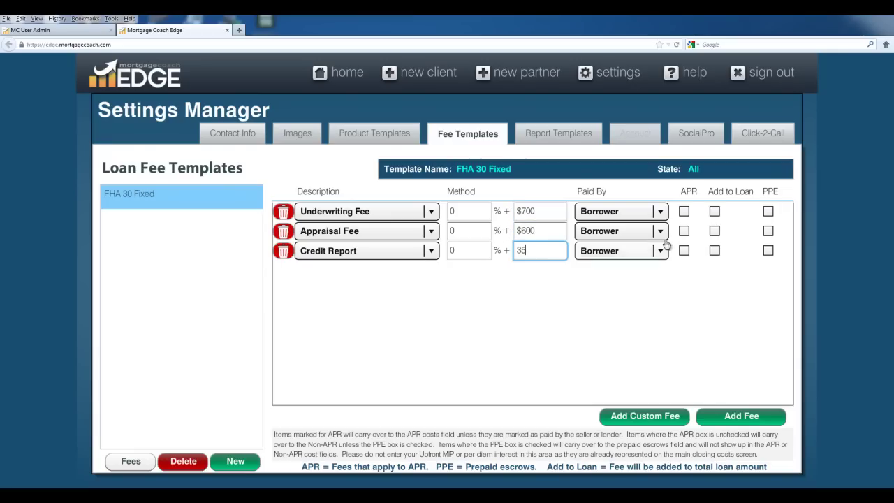
Count Underwriting toward APR, add Appraisal and Credit Report to the loan, keeping Borrower as payer
click(683, 210)
click(714, 230)
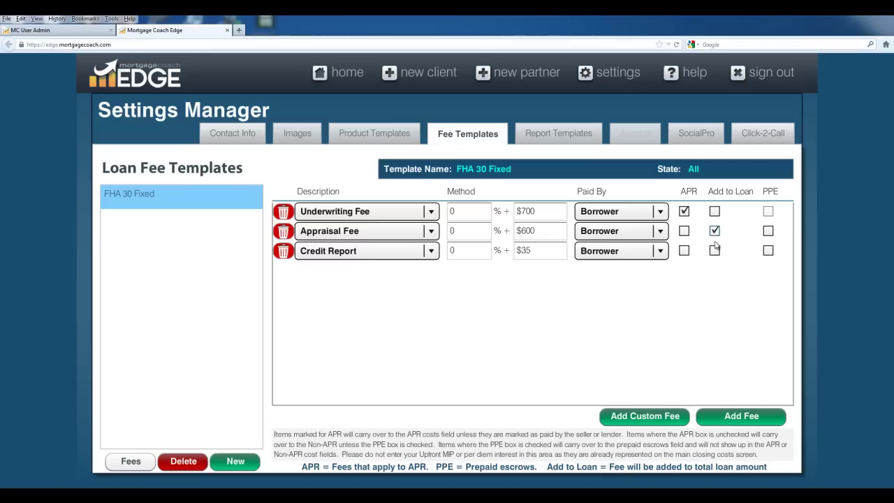
click(712, 250)
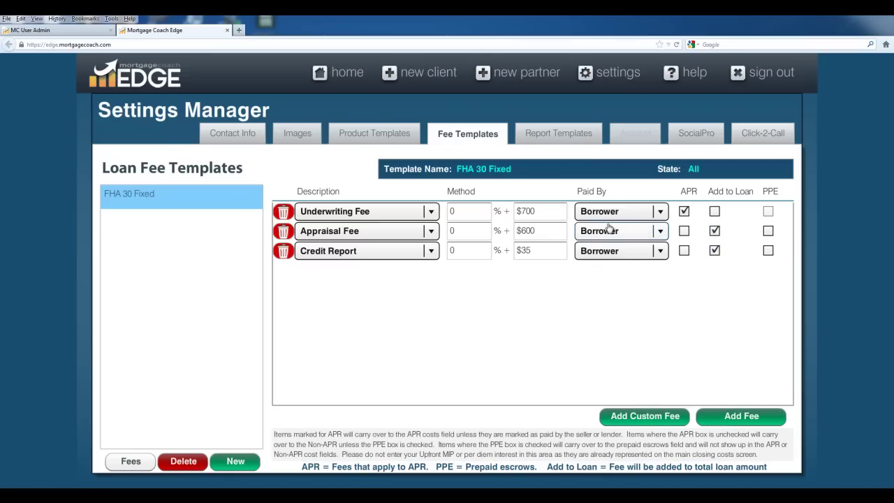
click(660, 211)
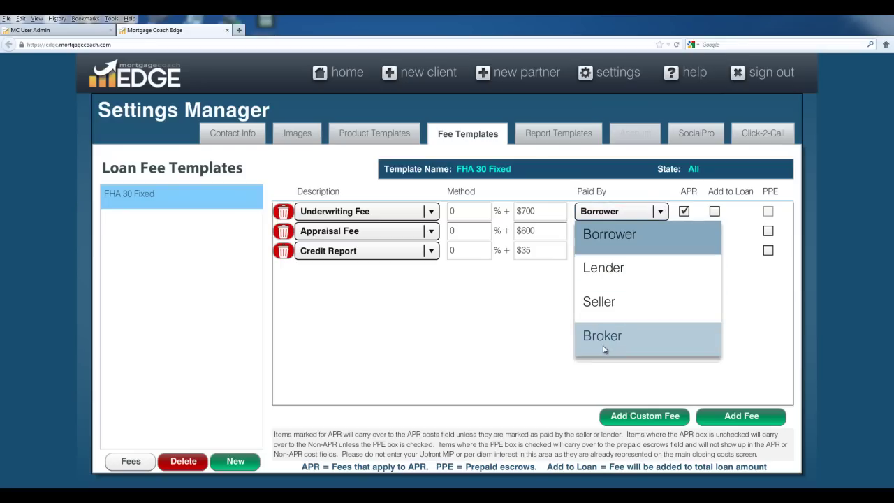
click(658, 213)
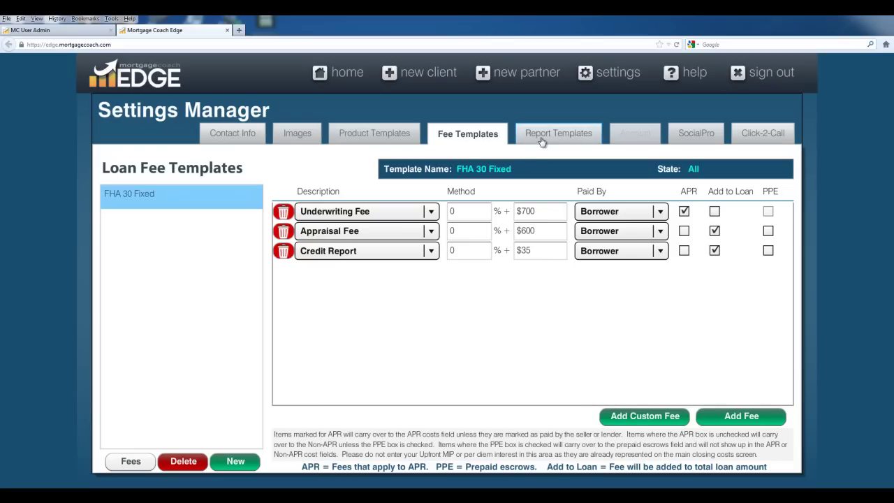
Apply the FHA 30 Fixed fee template to the FHA 30 Fixed product's closing details, giving 700 APR and 635 non-APR costs
click(400, 136)
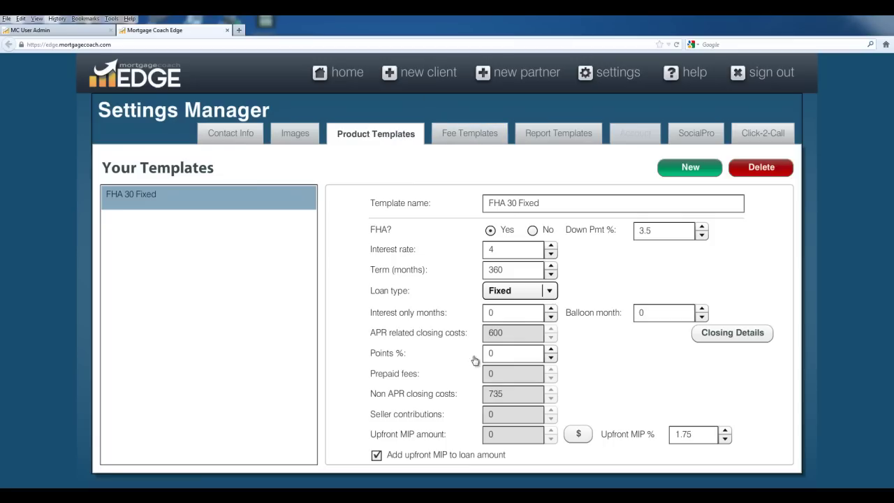
click(716, 339)
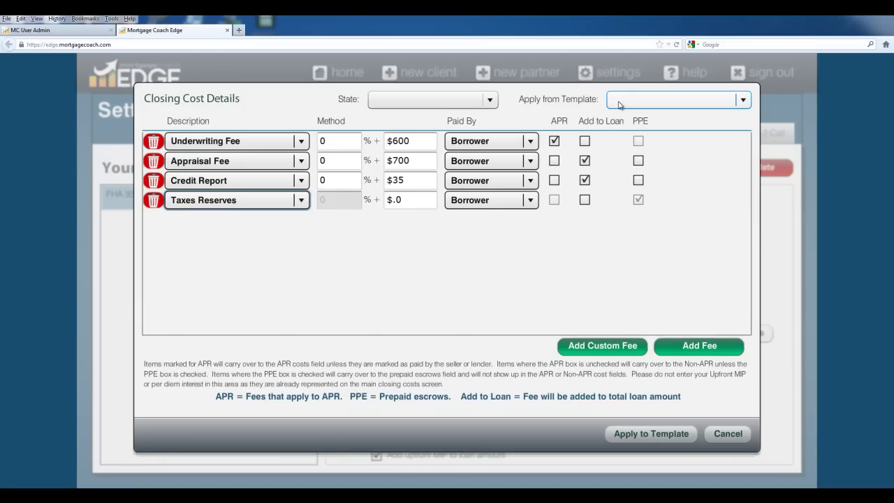
click(742, 102)
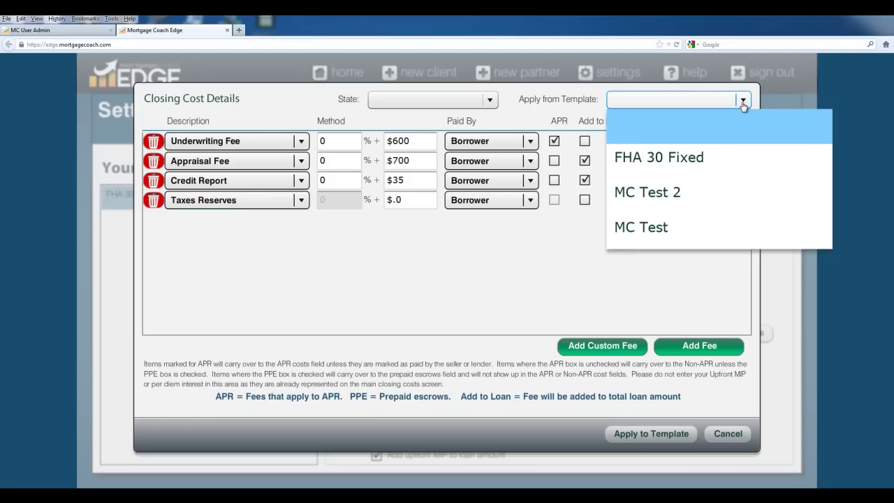
click(681, 160)
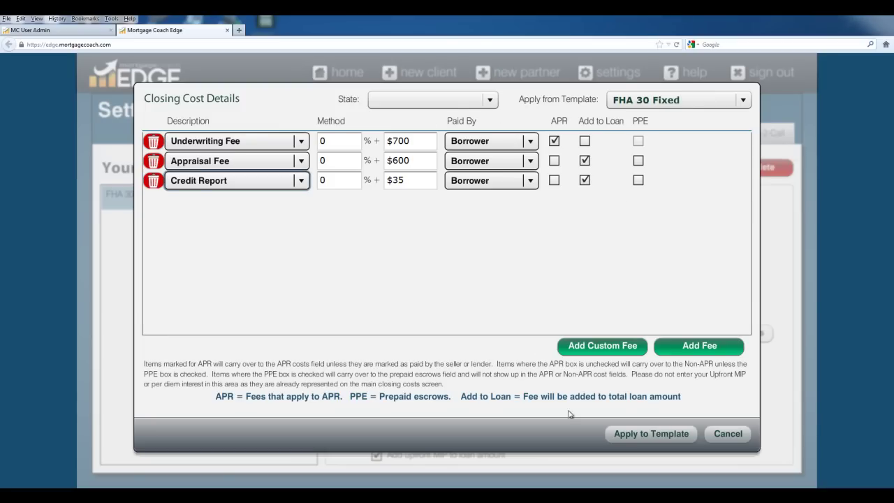
click(626, 434)
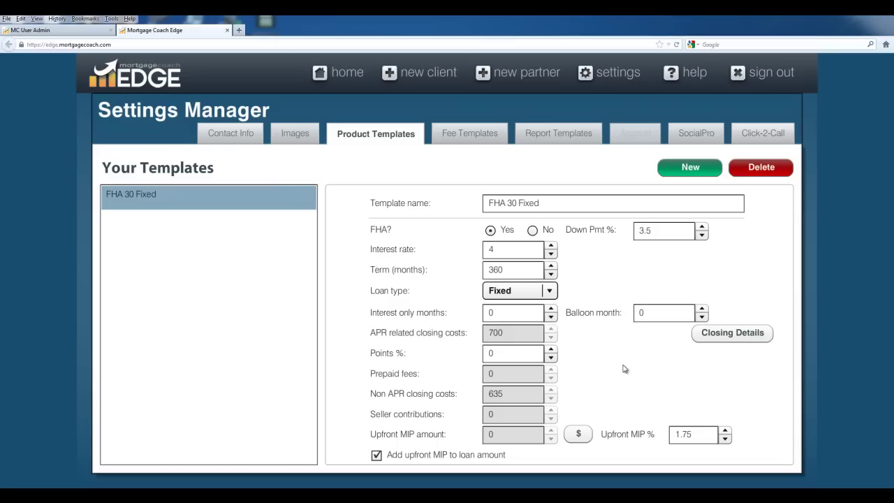
Review the Total Cost Analysis summary side bar and disclaimer texts, and leave its extended disclaimer empty
click(550, 138)
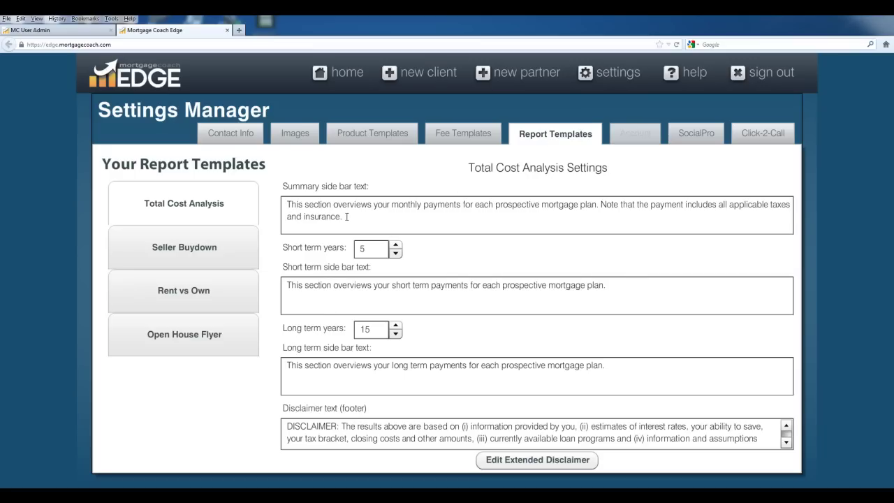
drag(347, 217, 276, 202)
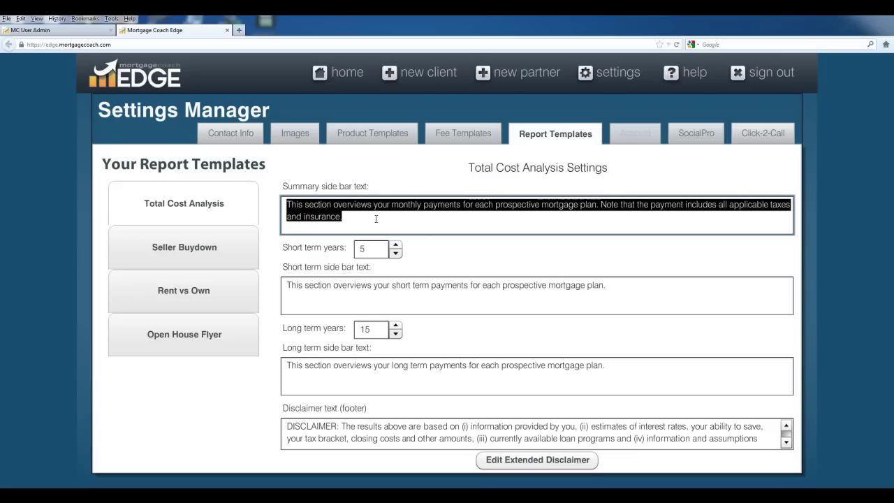
click(328, 428)
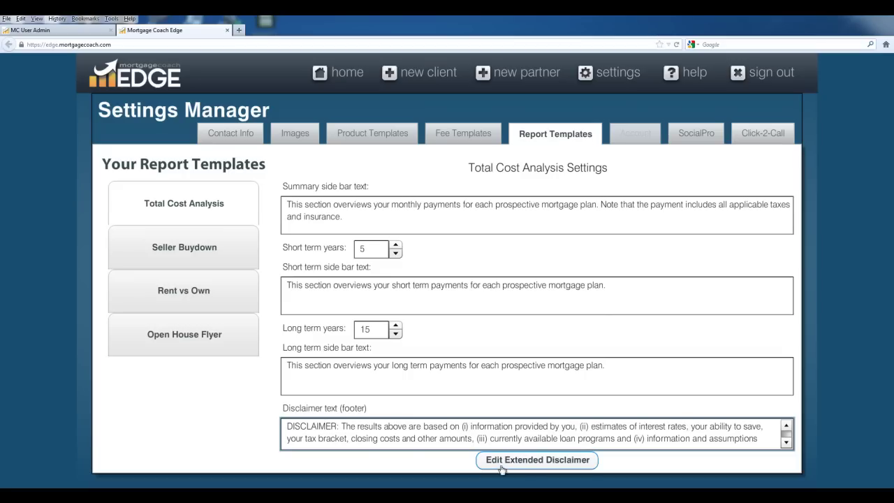
click(530, 461)
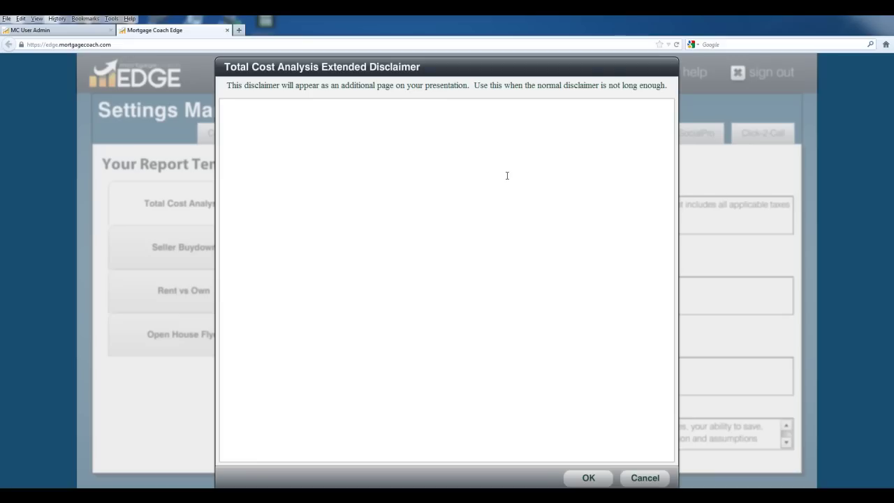
click(588, 479)
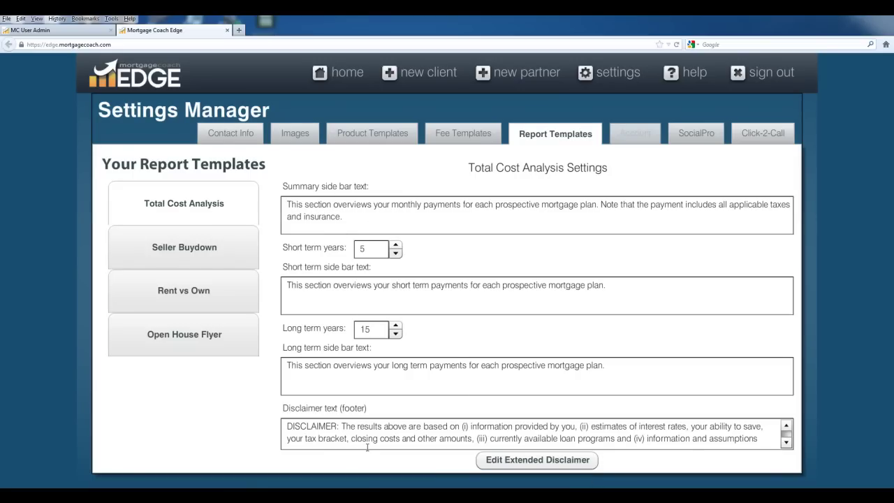
Review the Seller Buydown report's presentation title and disclaimer text
click(223, 248)
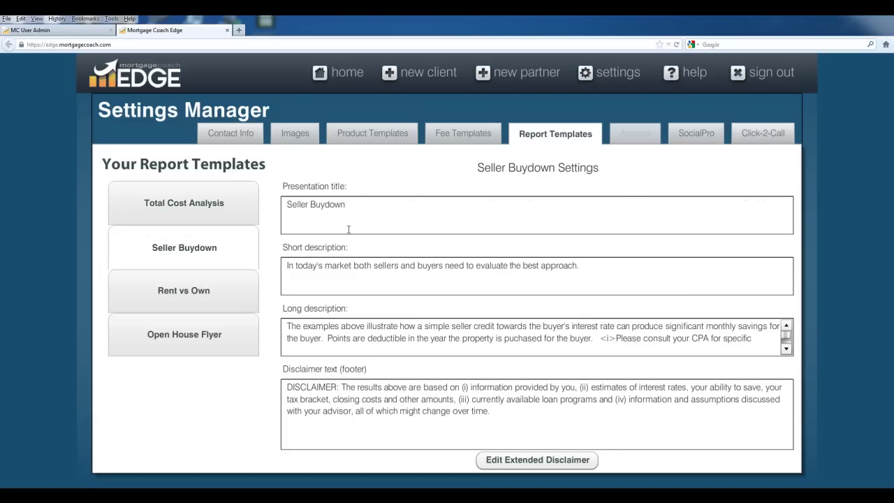
drag(356, 205, 256, 200)
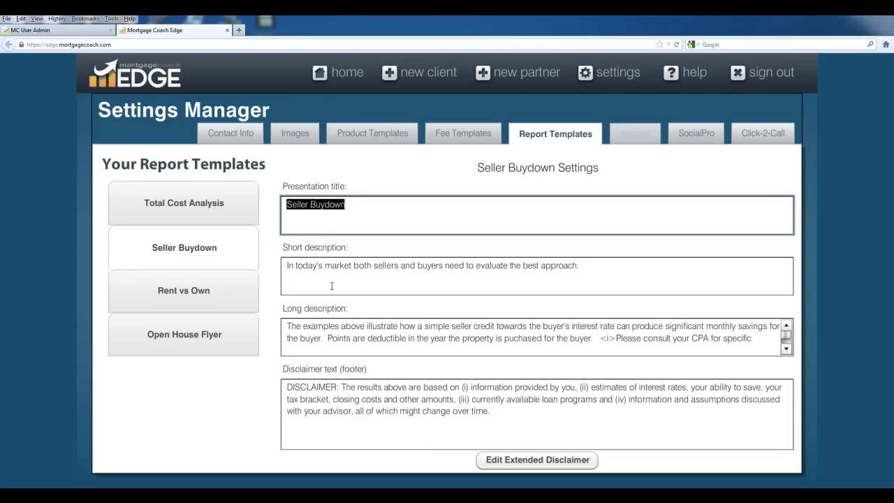
drag(510, 416, 281, 396)
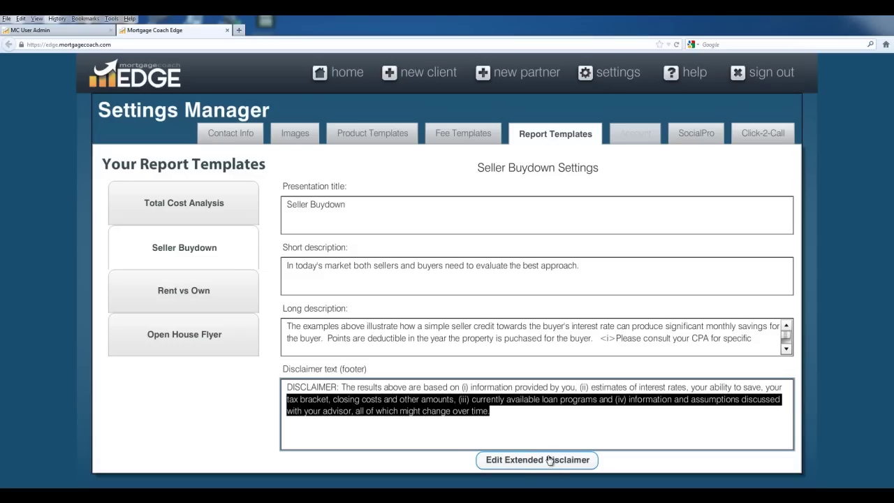
Look over Rent vs Own, then review the Open House Flyer pricing label and disclaimer
click(211, 294)
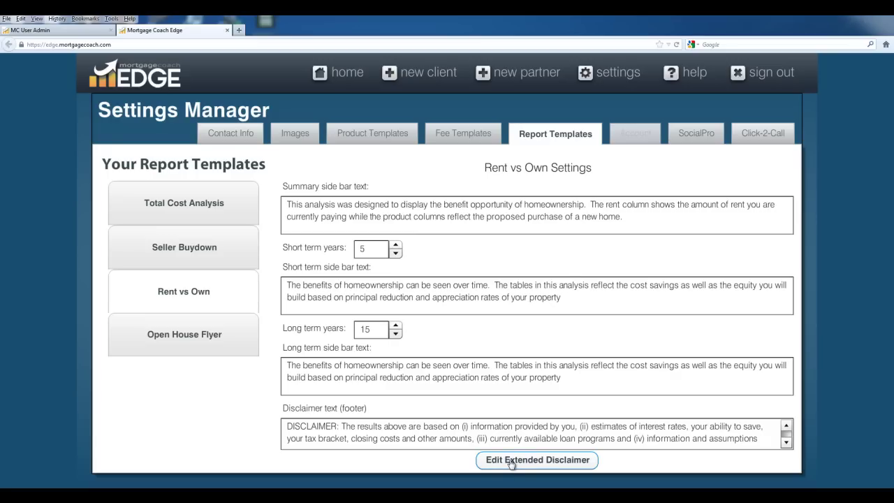
click(179, 337)
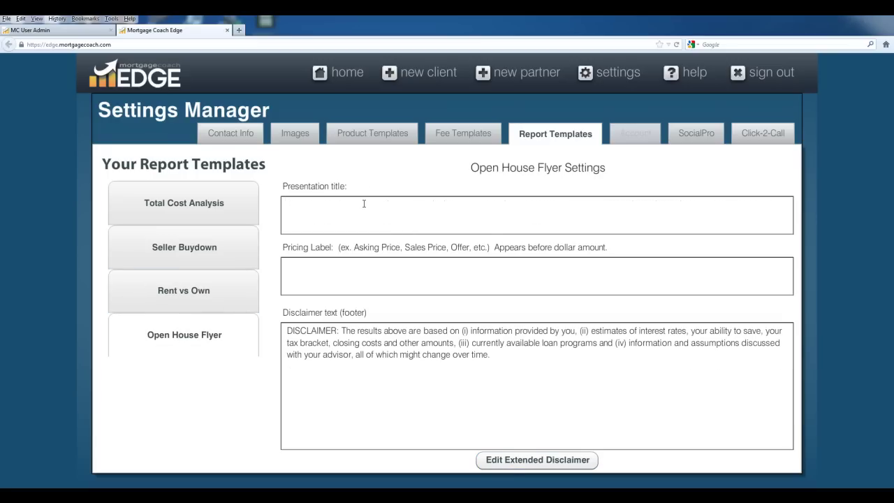
click(334, 267)
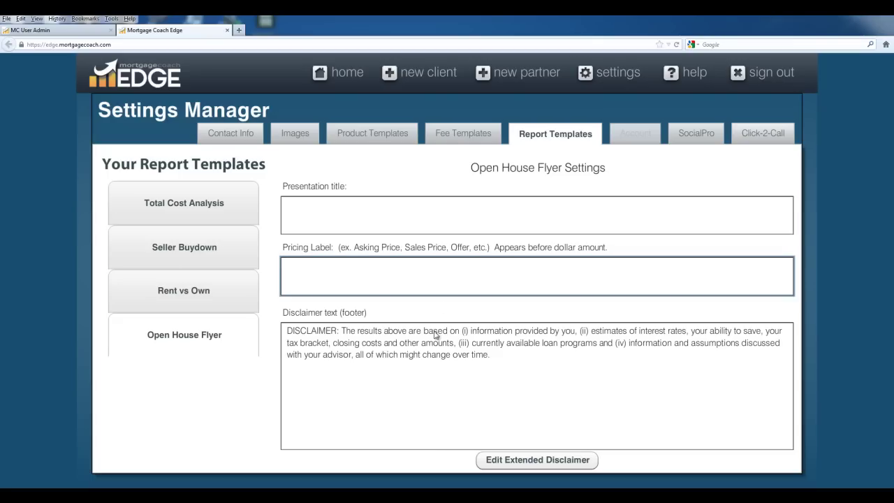
click(447, 359)
drag(491, 355, 286, 330)
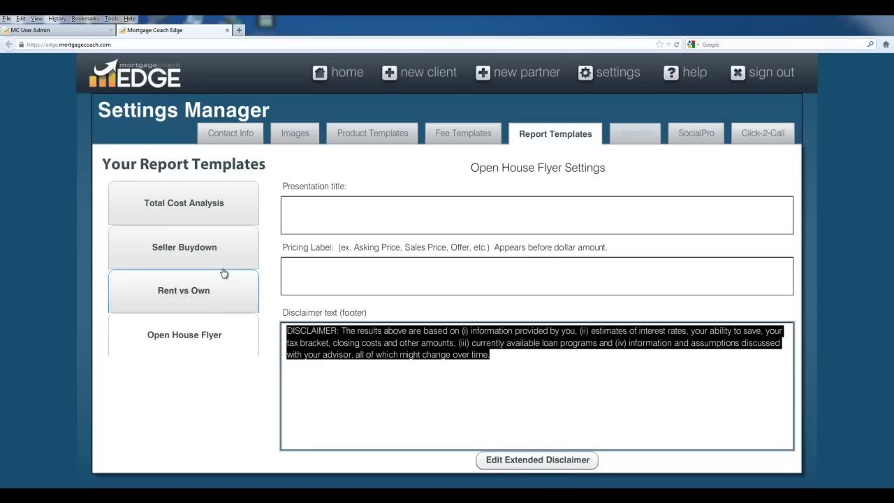
Select all of the Total Cost Analysis summary side bar text, then move on to the SocialPro settings
click(203, 206)
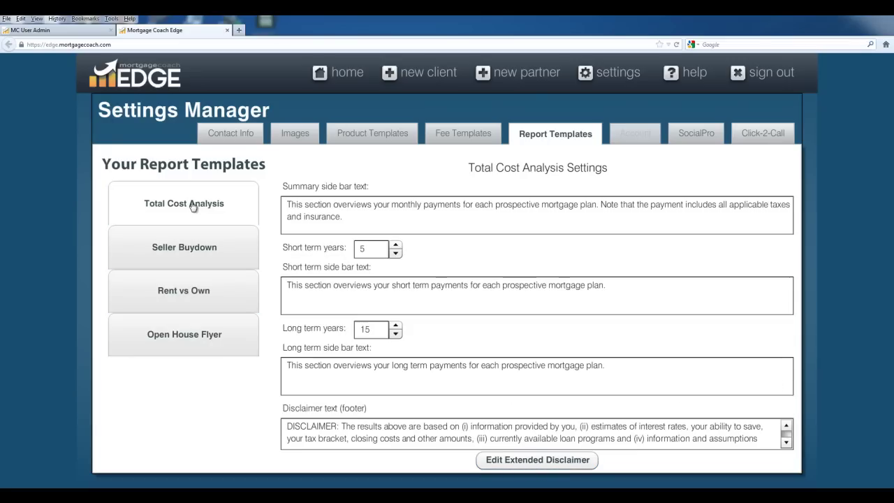
click(352, 217)
key(ctrl+a)
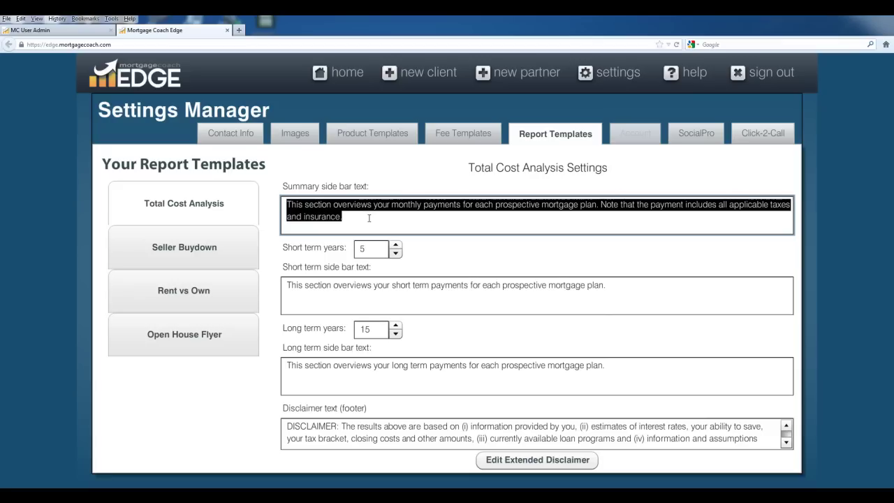
click(636, 139)
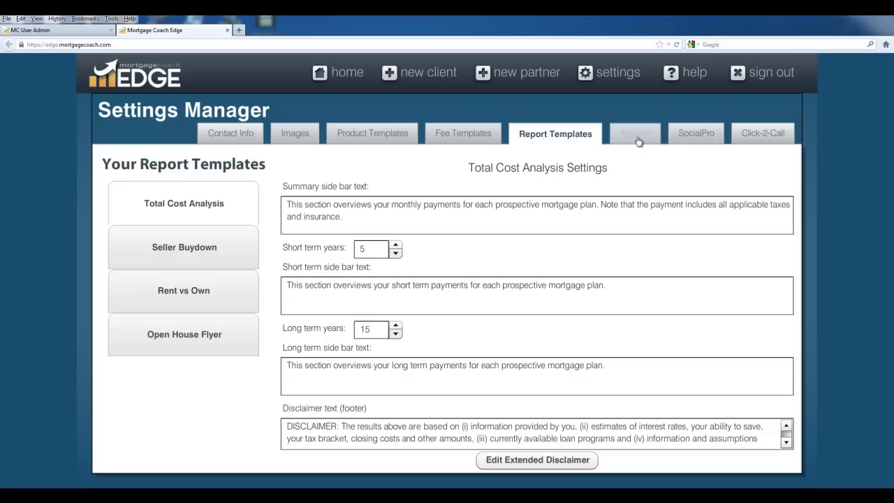
click(693, 135)
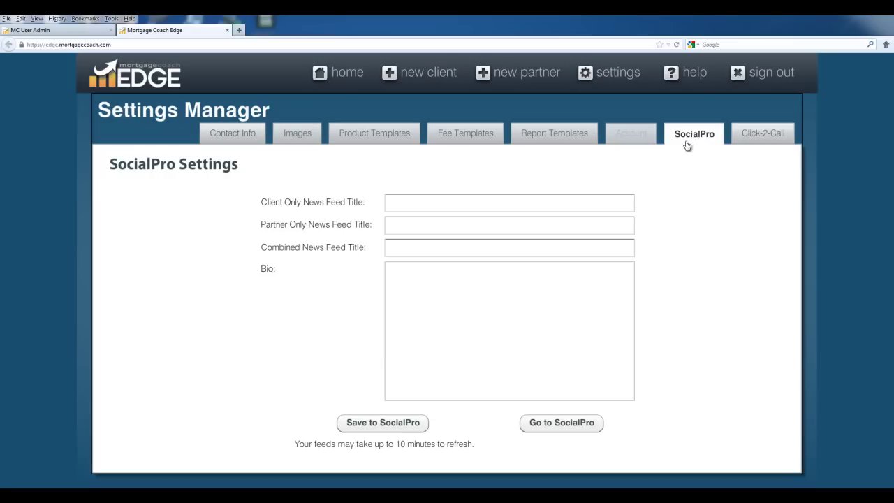
Check the Client Only News Feed Title, then view Click-2-Call's remaining credits value of 3
click(391, 201)
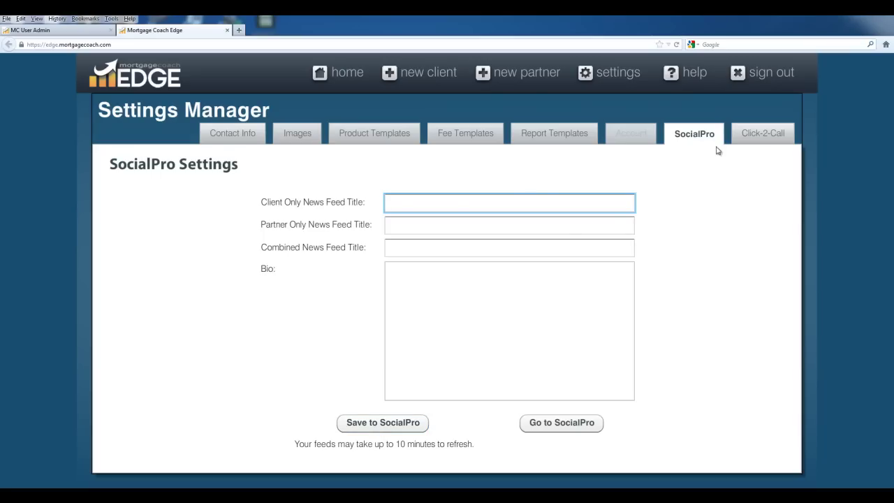
click(754, 140)
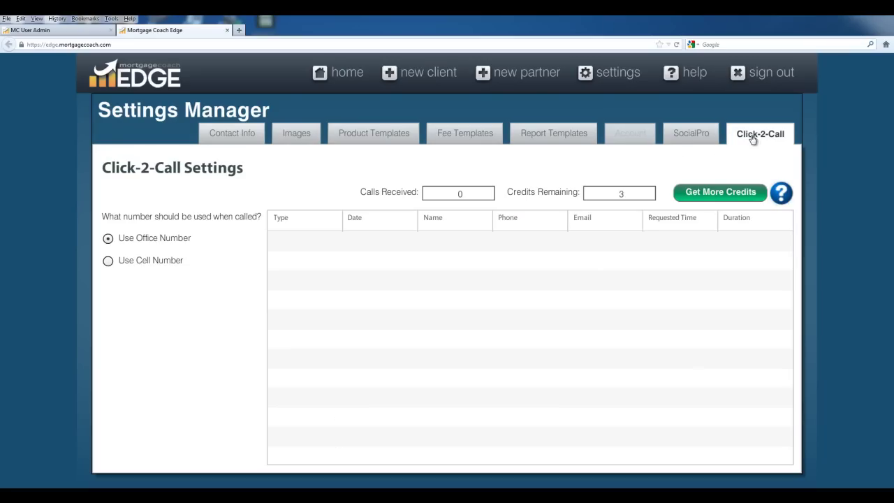
drag(629, 193, 581, 195)
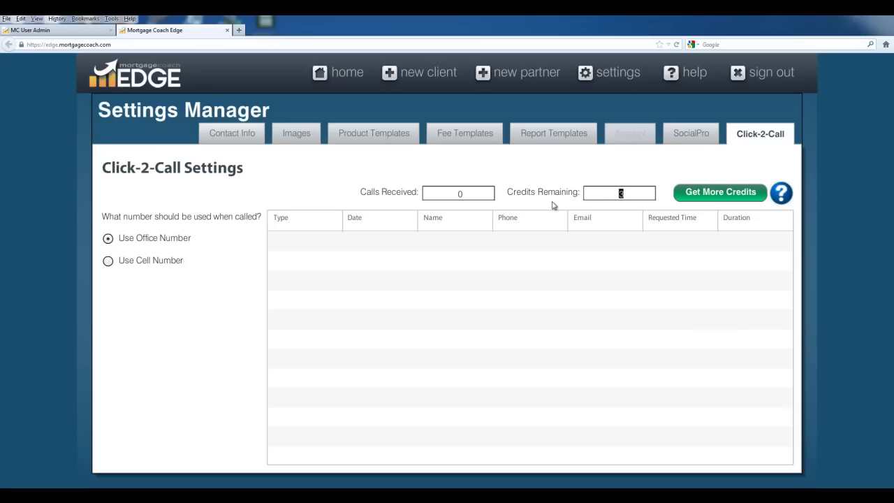